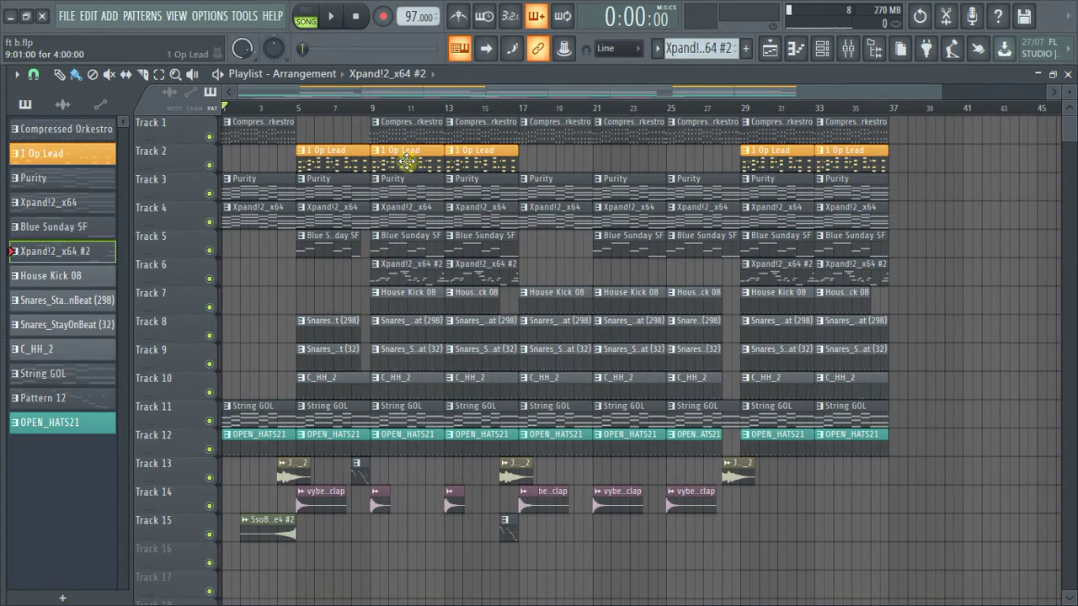
Step: Select the Compressed Orkestro clip on Track 1 in the playlist
click(250, 137)
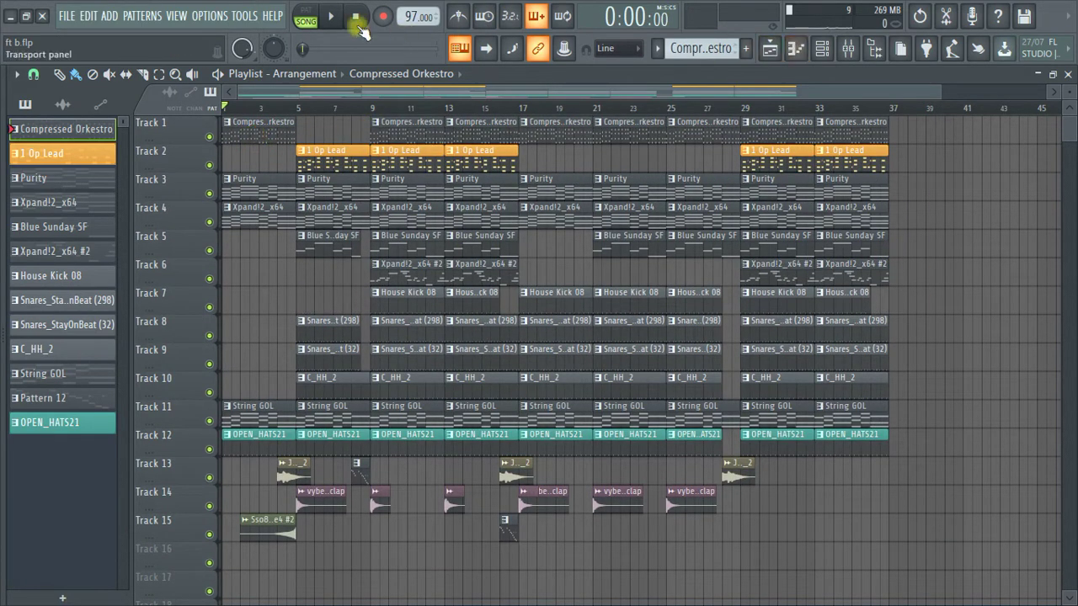
Step: Switch to pattern mode and start playing the Compressed Orkestro pattern
click(305, 16)
click(796, 48)
click(822, 48)
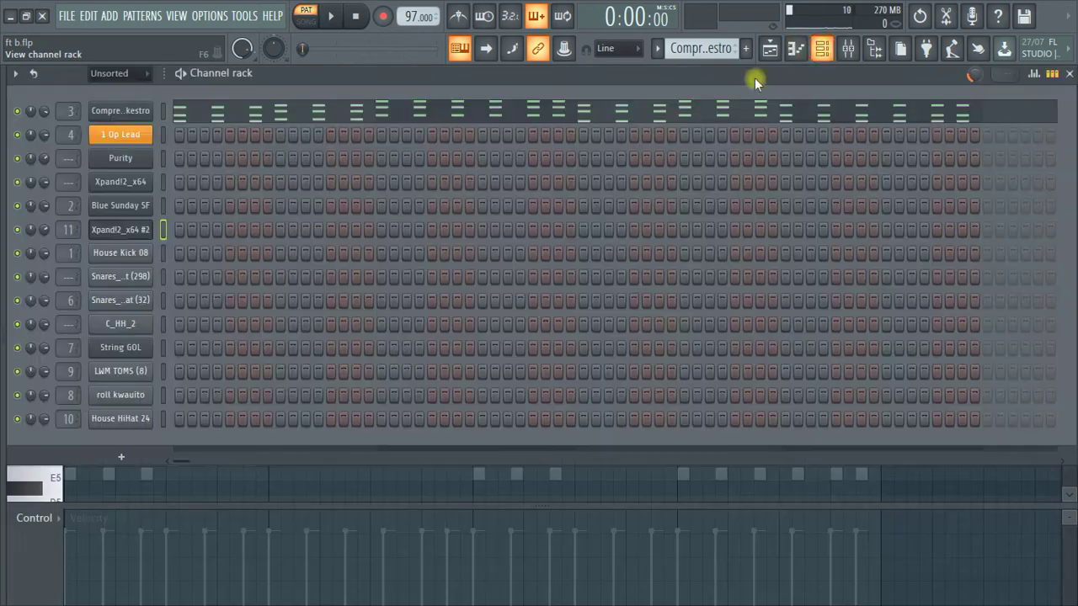
key(space)
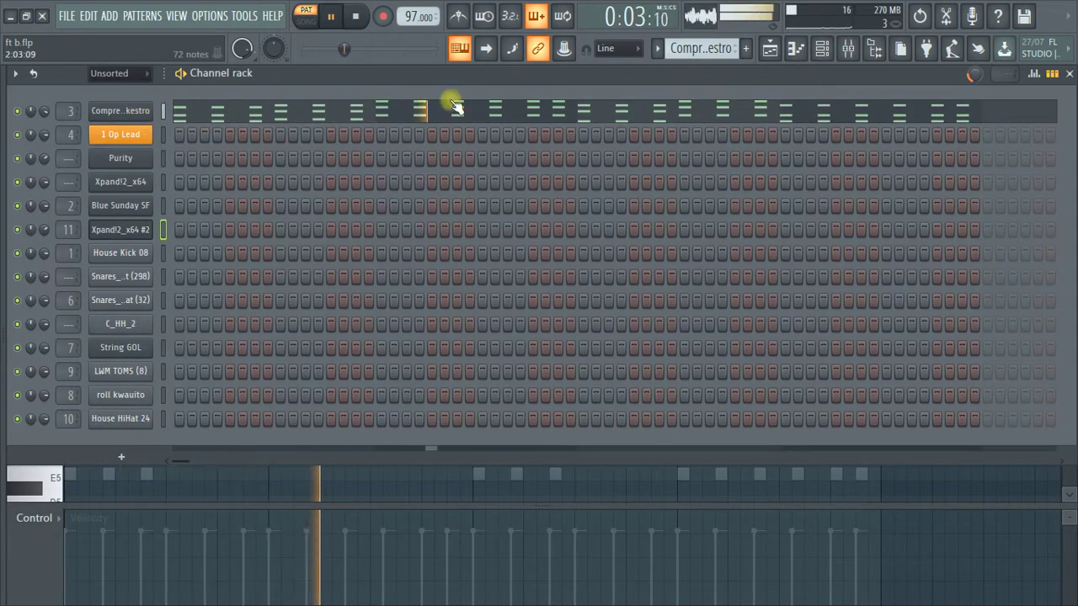
Step: View the Compressed Orkestro notes in the piano roll, then return to the channel rack and stop
click(367, 109)
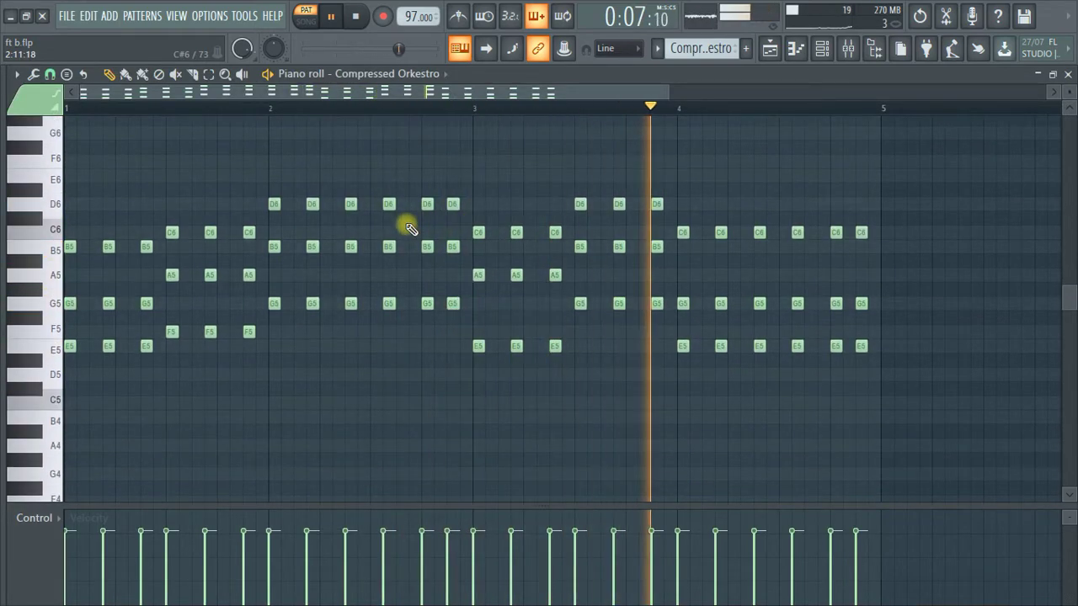
click(820, 48)
key(space)
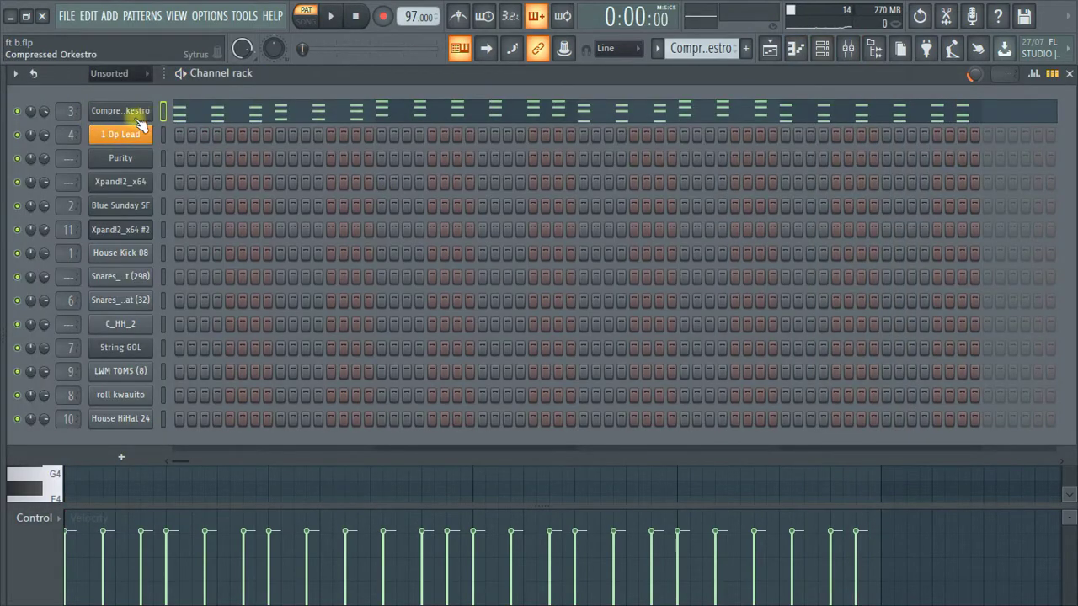
mouse_move(2, 172)
click(67, 130)
scroll(79, 135, up, 20)
scroll(95, 134, up, 15)
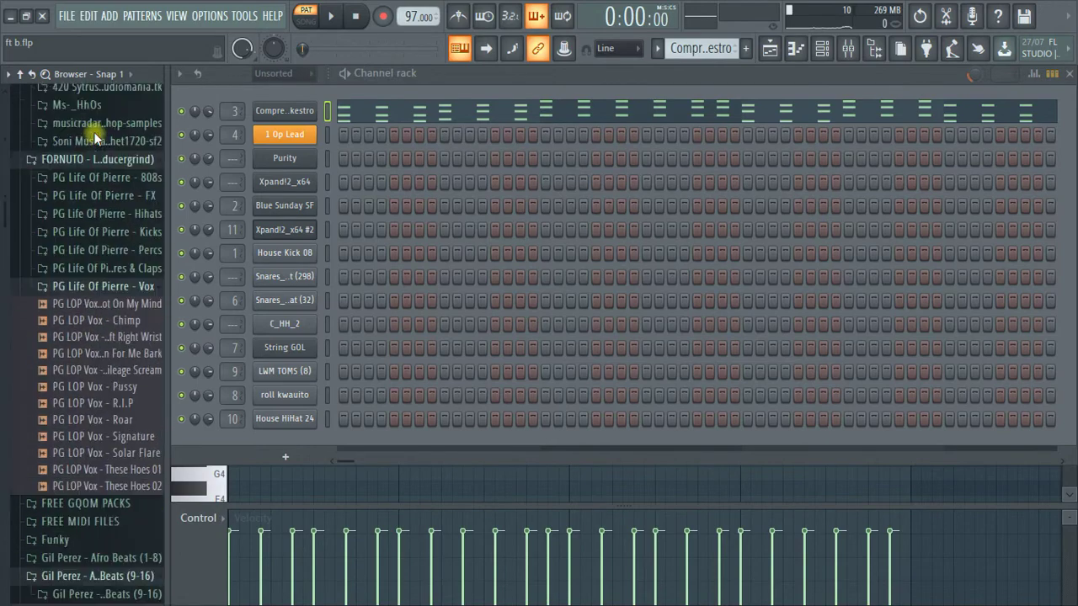
click(142, 111)
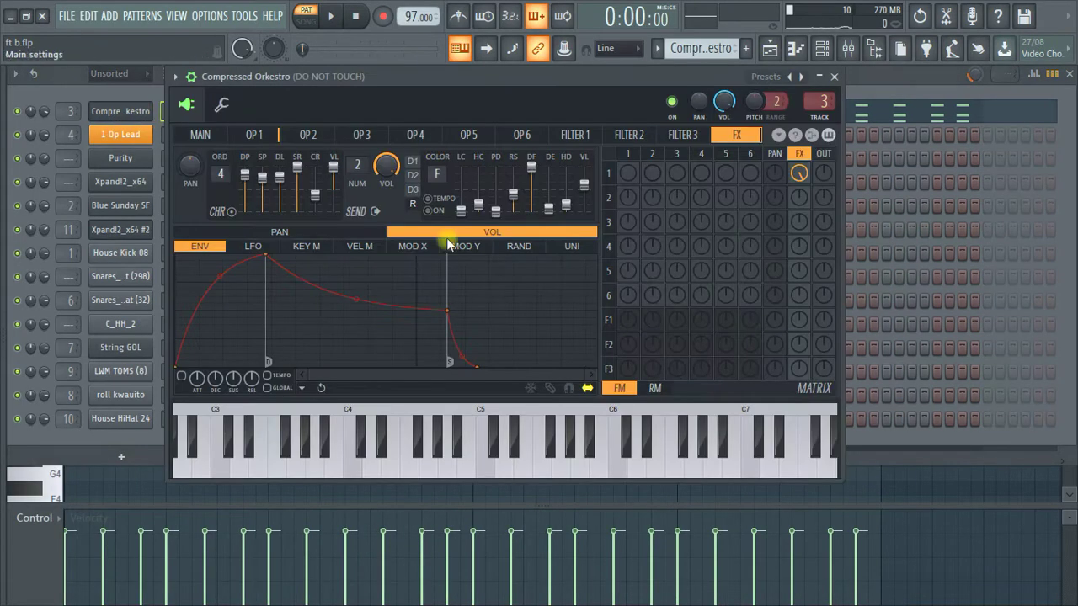
drag(440, 84, 534, 107)
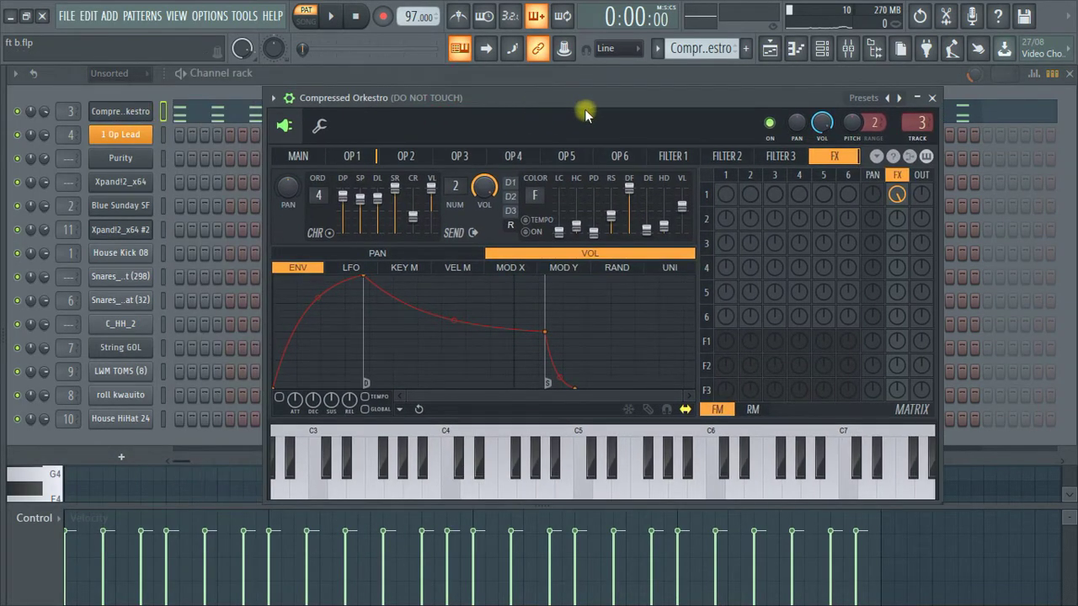
Step: Close the Compressed Orkestro synth window and briefly replay its pattern
click(932, 99)
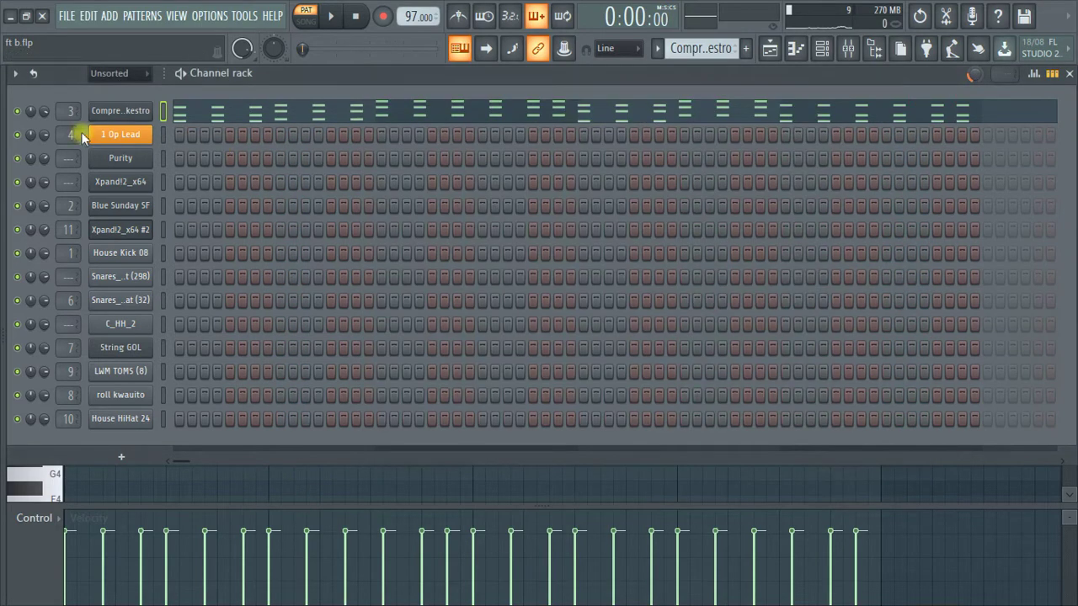
key(space)
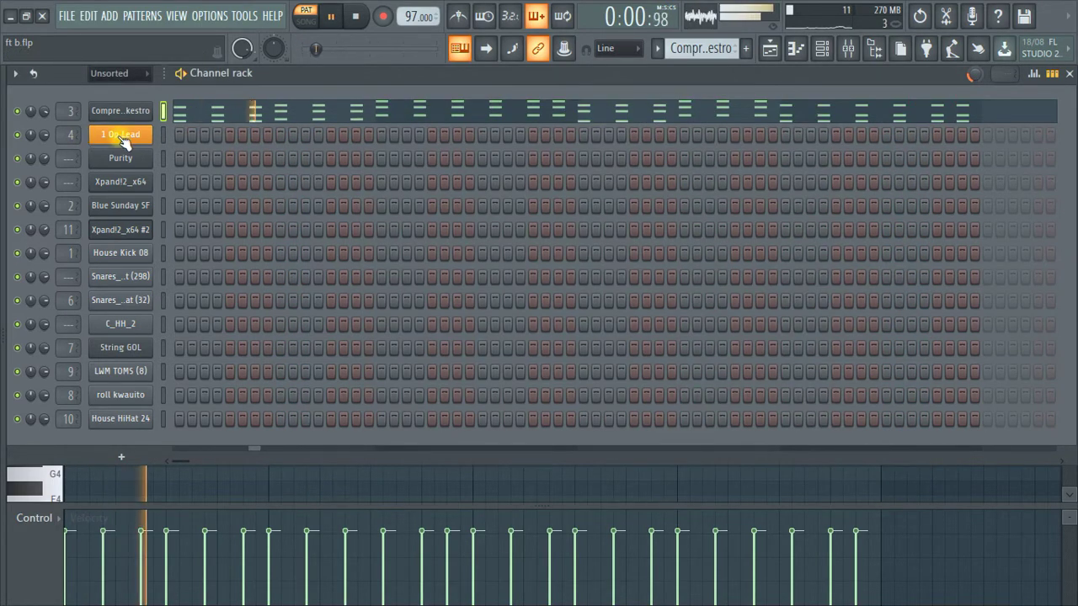
key(space)
Step: Switch to 1 Op Lead, check its synth, and play it in the piano roll
scroll(692, 48, down, 1)
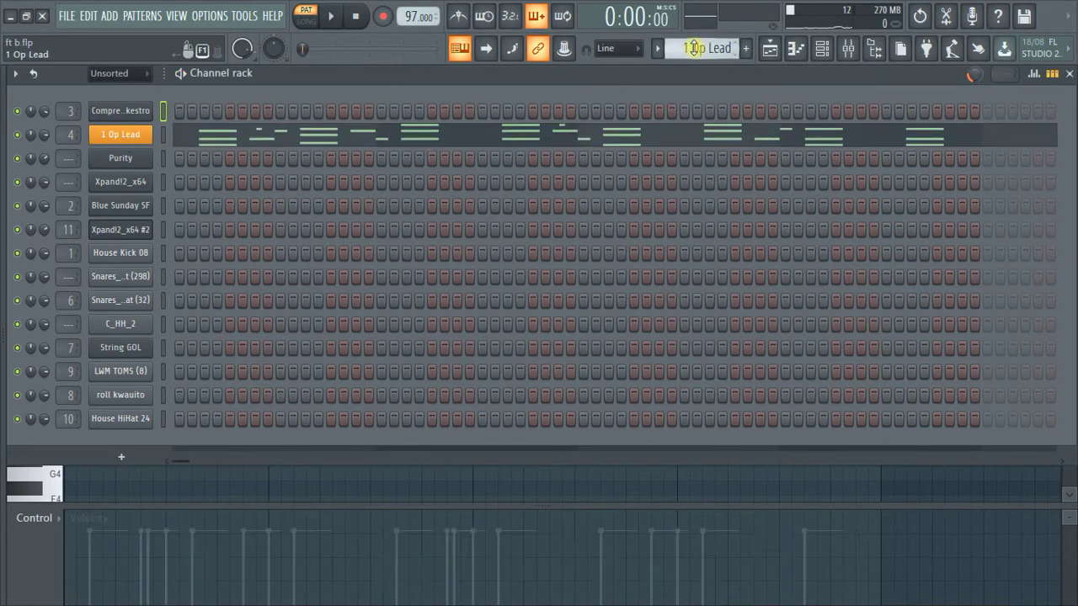
click(135, 140)
click(130, 140)
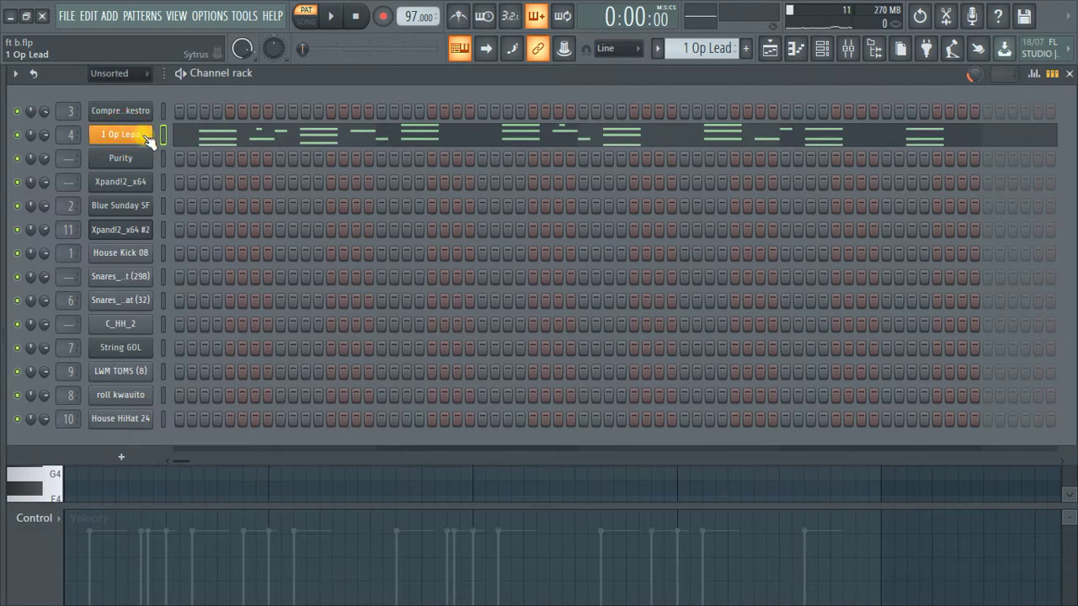
key(space)
click(210, 135)
Step: Zoom out to see the whole 1 Op Lead melody, then return to the channel rack
scroll(299, 228, up, 4)
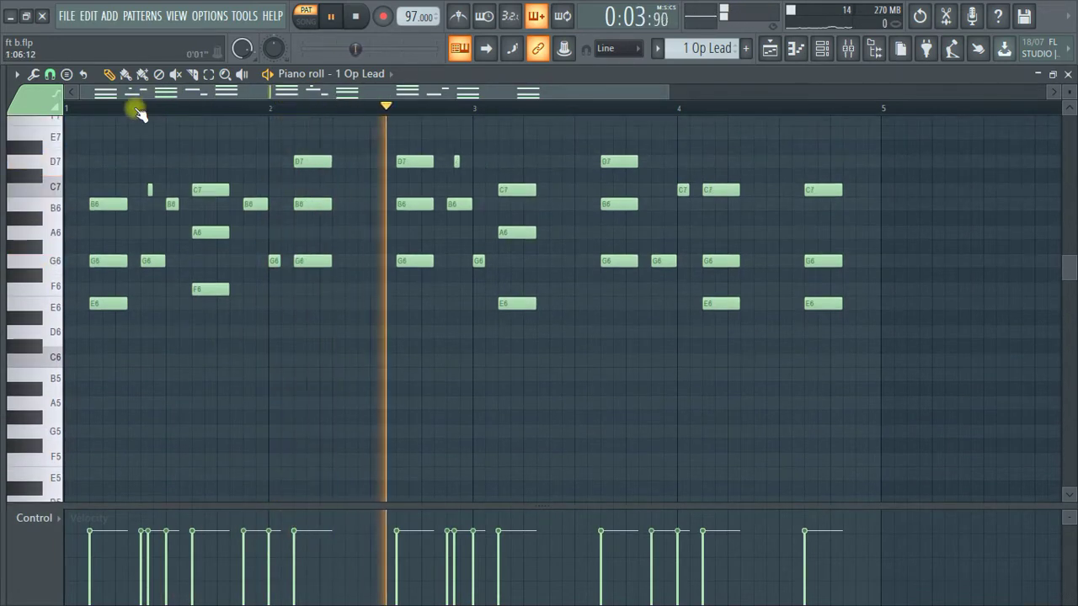
scroll(137, 108, up, 4)
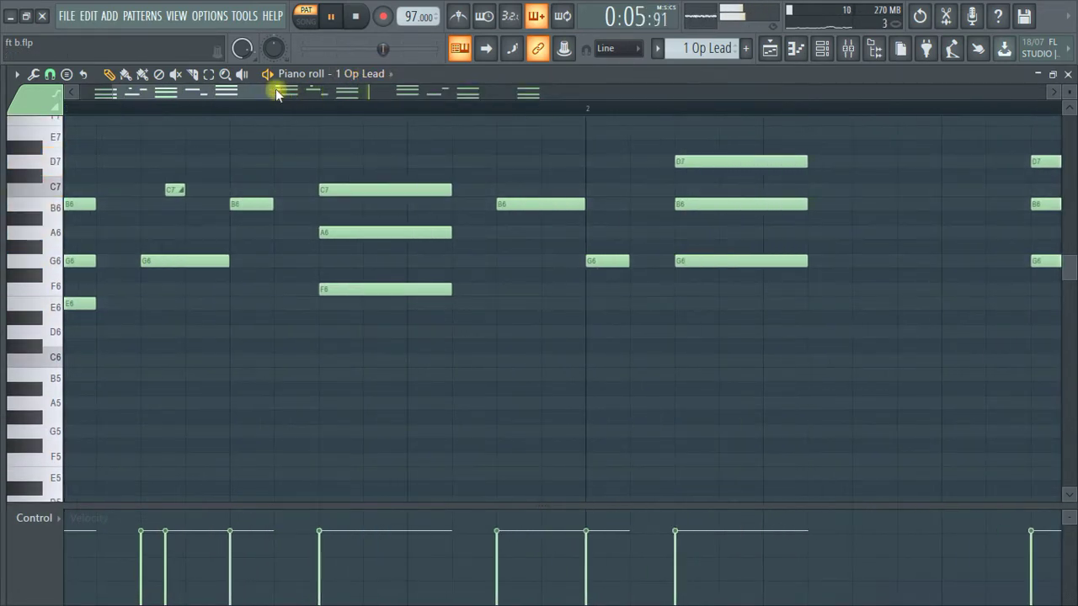
drag(280, 91, 696, 77)
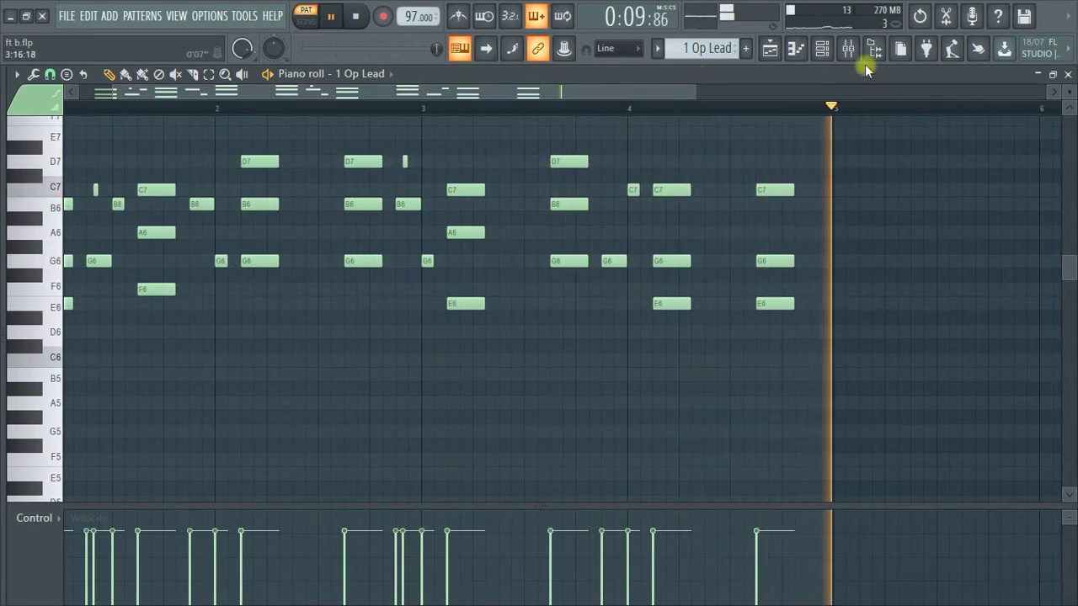
click(822, 48)
Step: Stop playback, switch to the Purity pattern, and check its instrument window
key(space)
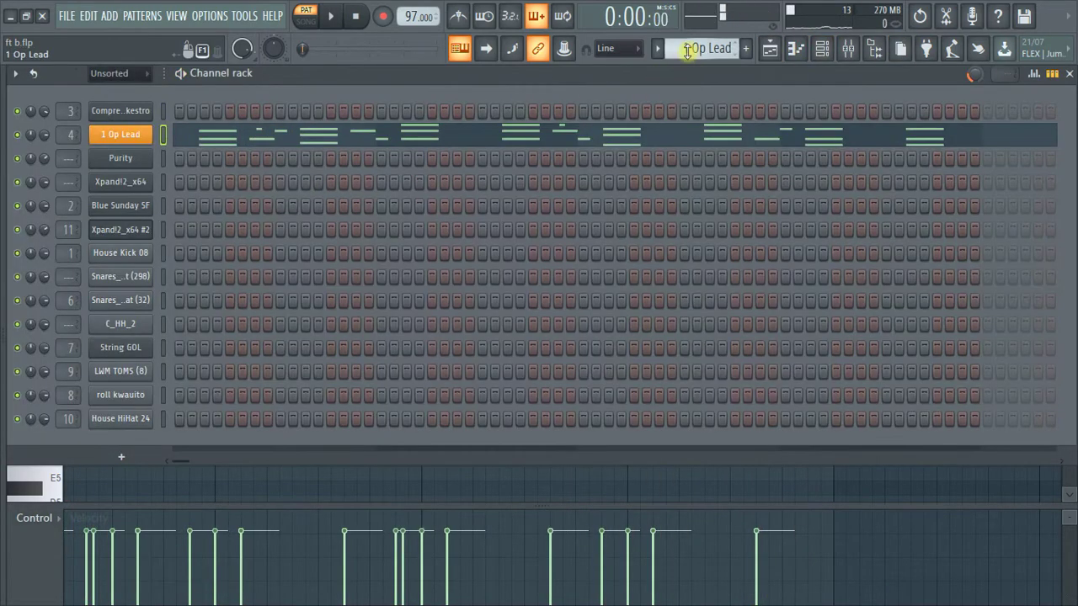
scroll(687, 50, down, 2)
scroll(687, 51, up, 1)
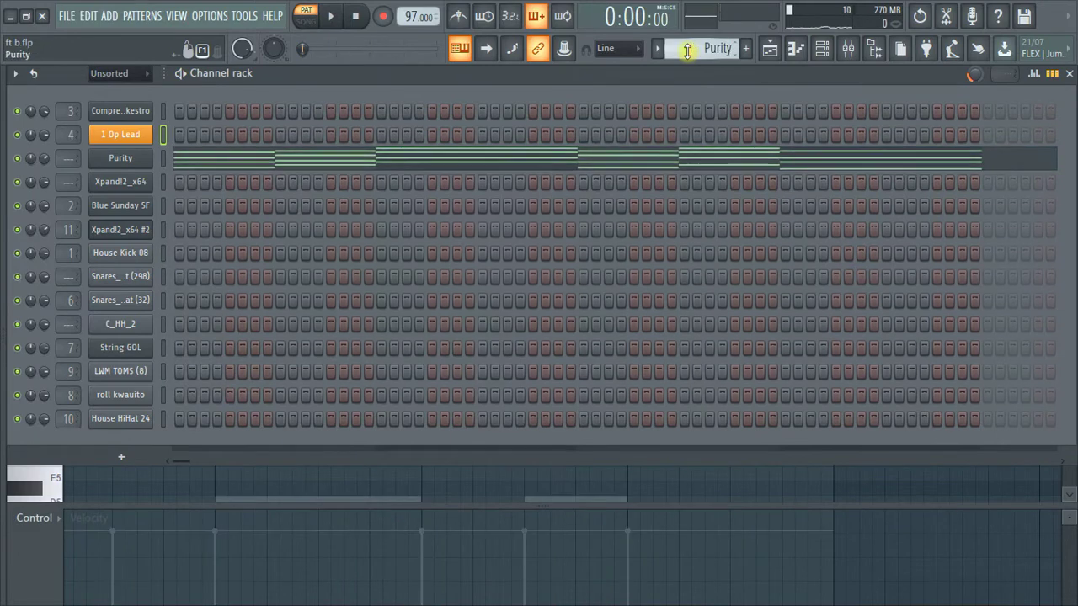
click(121, 158)
click(121, 159)
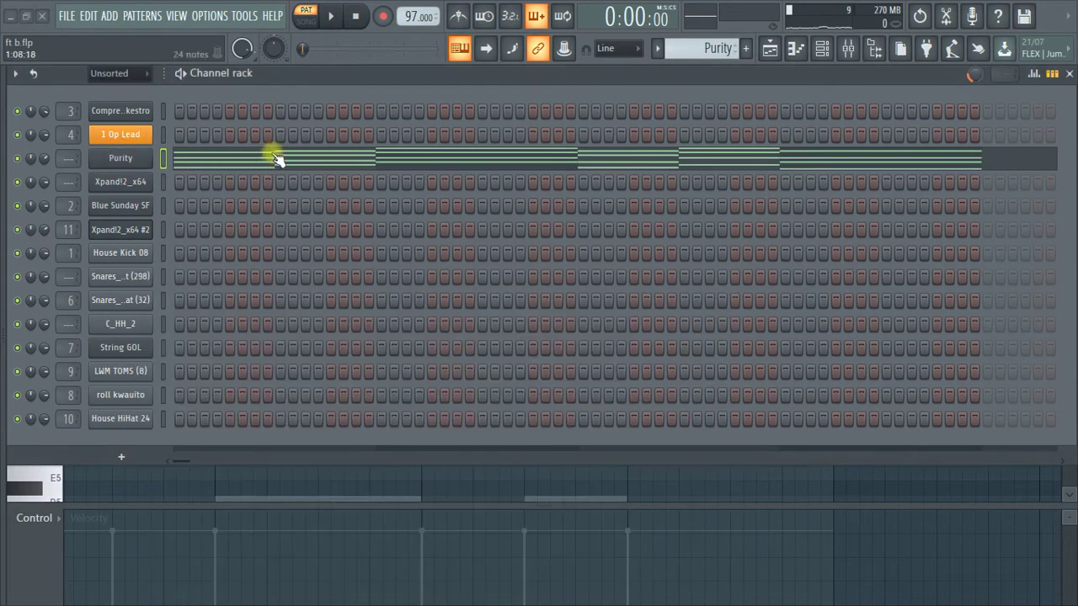
Step: Play the Purity chords and review their piano-roll notes, then return to the channel rack
click(335, 20)
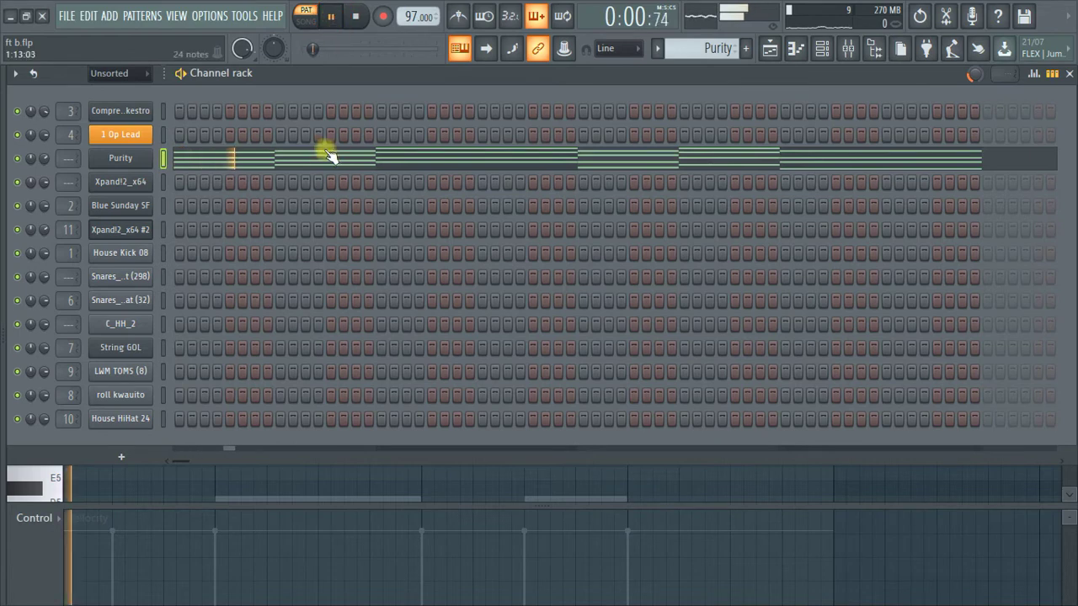
click(334, 20)
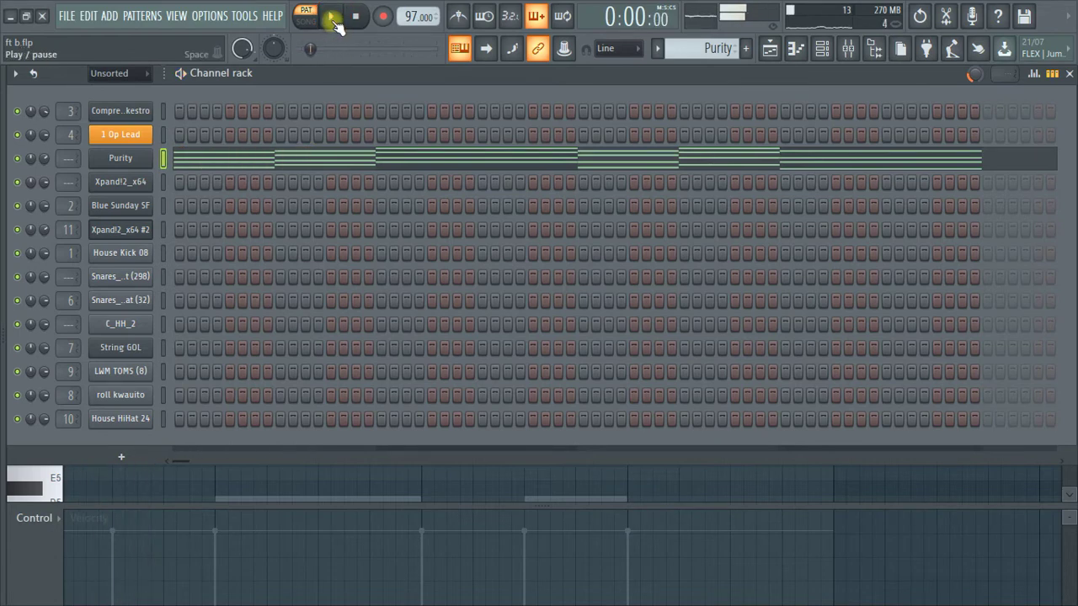
click(370, 154)
scroll(378, 233, up, 6)
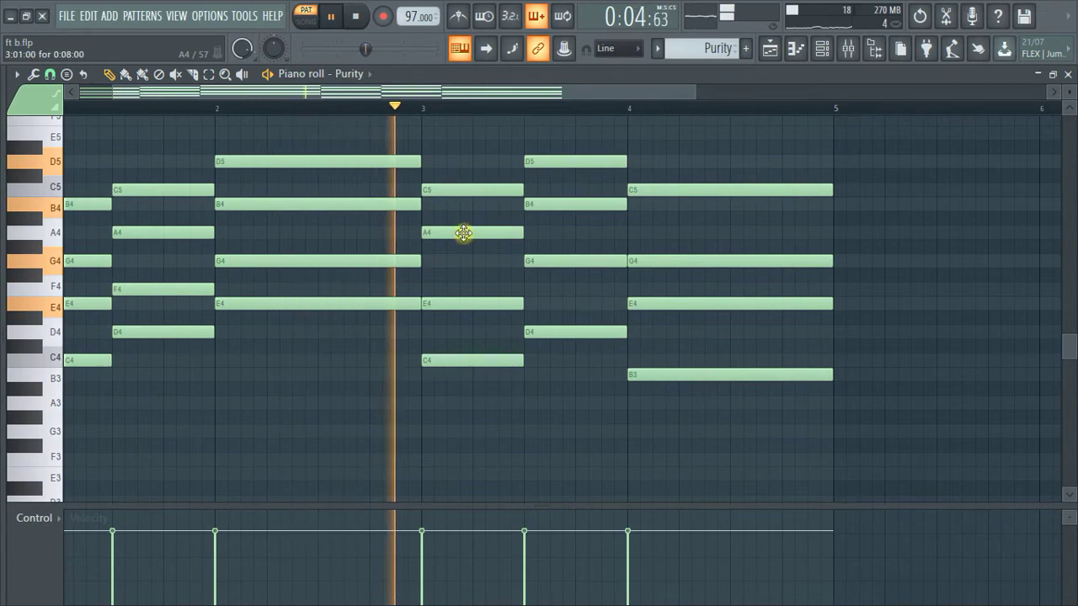
click(825, 49)
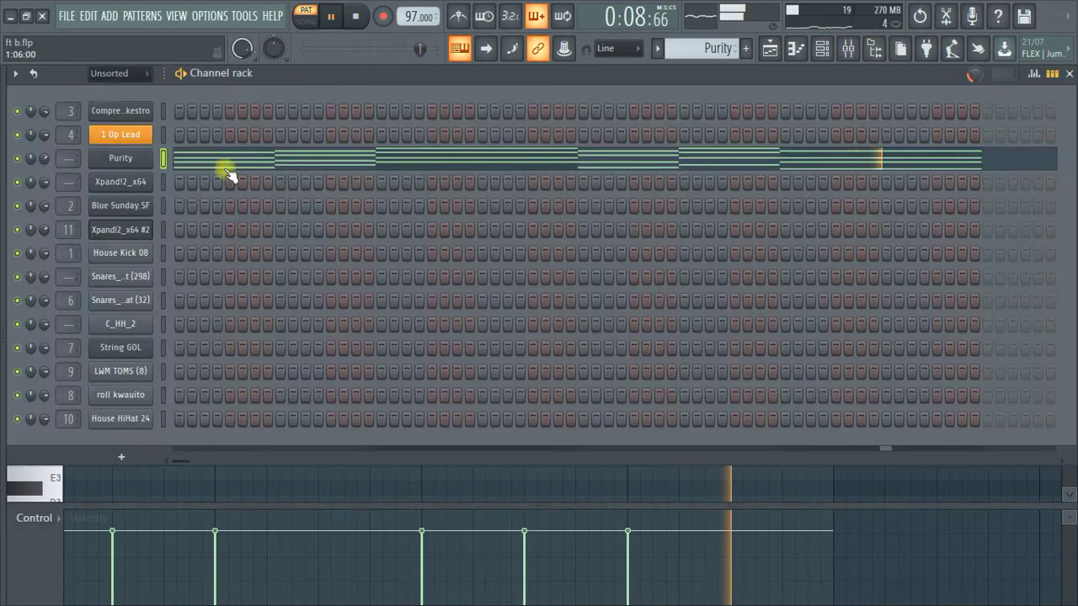
Step: Stop playback, make Xpand!2_x64 the current pattern, and open its instrument settings
click(770, 49)
key(space)
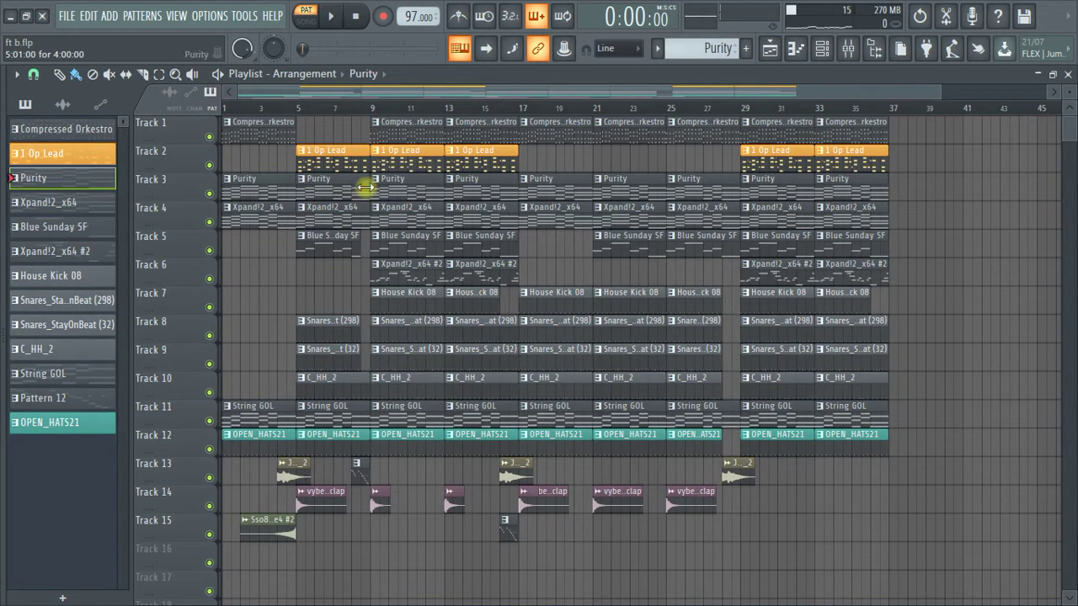
click(332, 217)
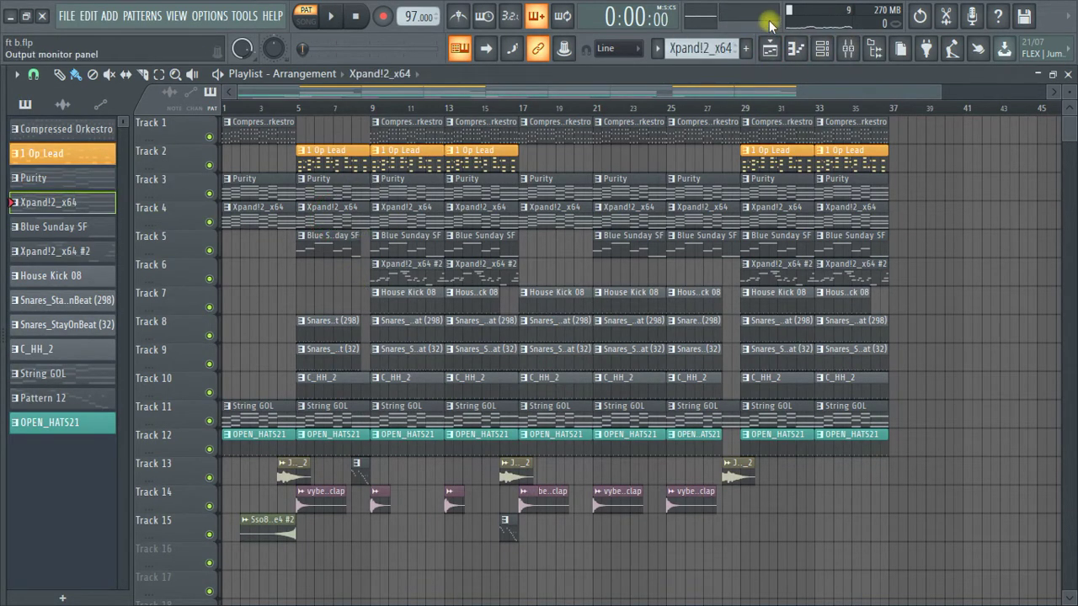
click(822, 51)
click(121, 182)
Step: Play the Xpand!2_x64 strings and check its 09 Faster Attack Strings preset
key(space)
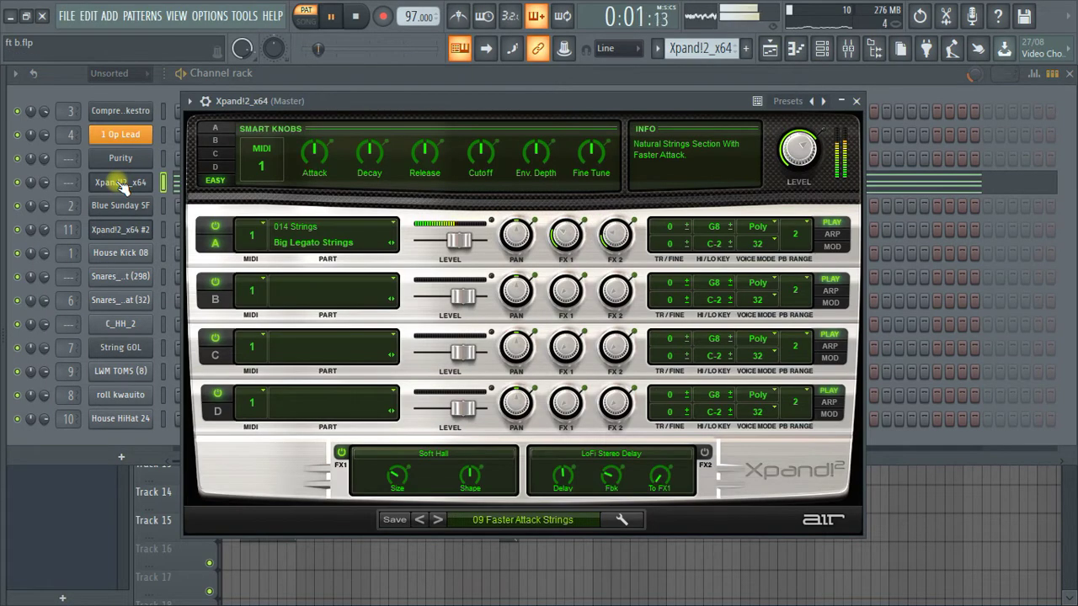
click(121, 182)
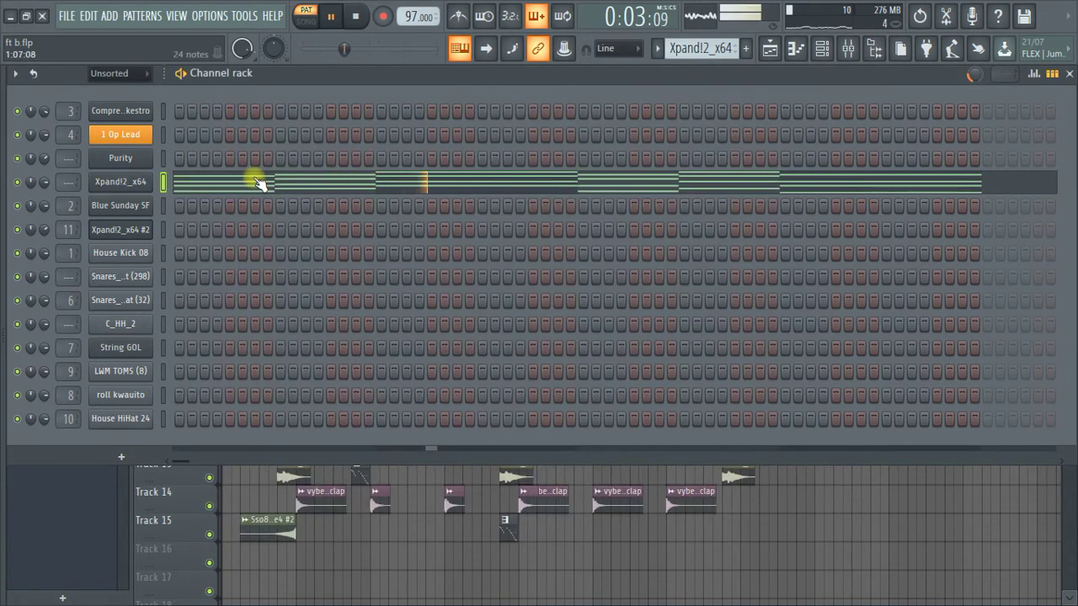
click(507, 181)
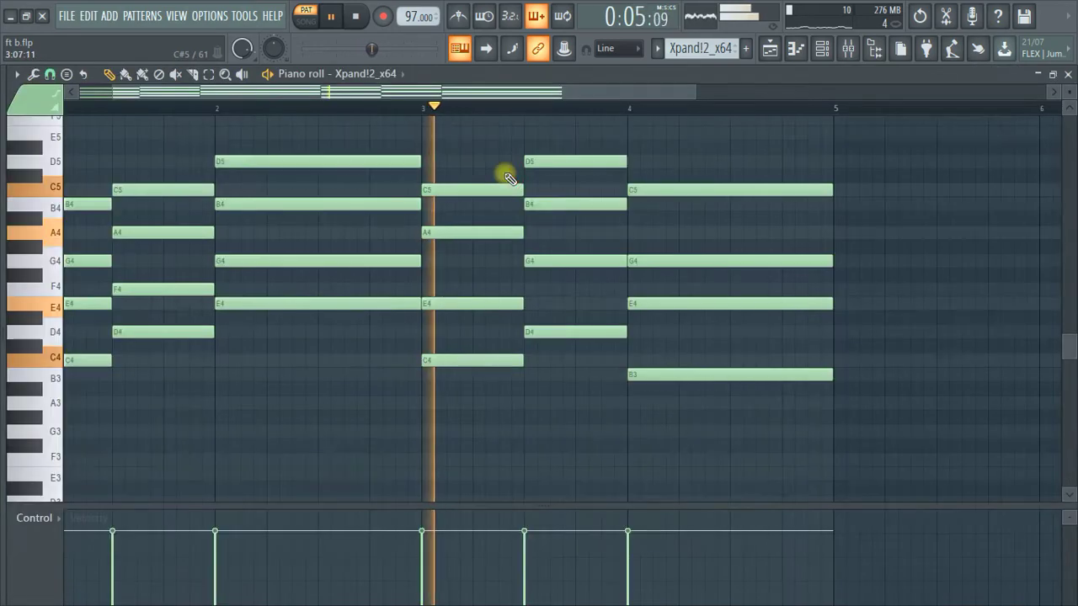
click(822, 48)
key(space)
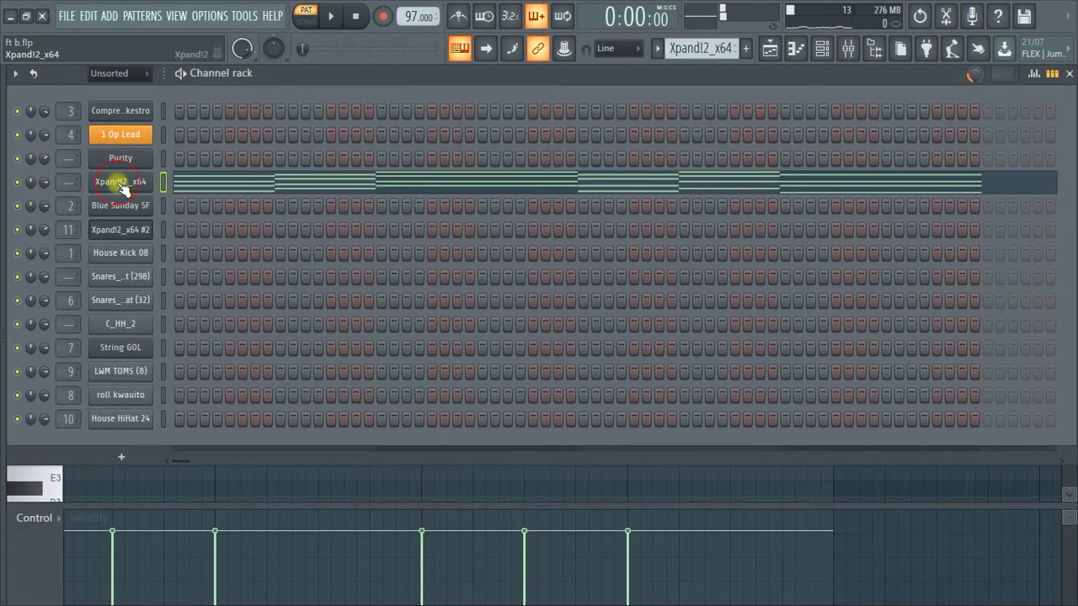
click(120, 183)
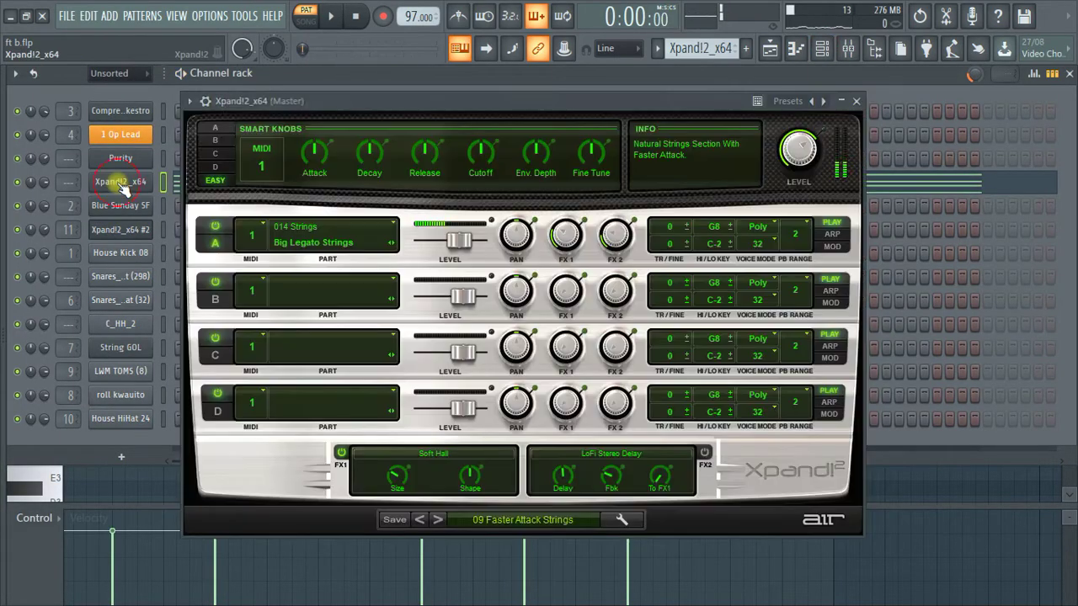
click(857, 101)
Step: Open the Blue Sunday SF Harmless synth, move it aside, and open its preset list
click(769, 48)
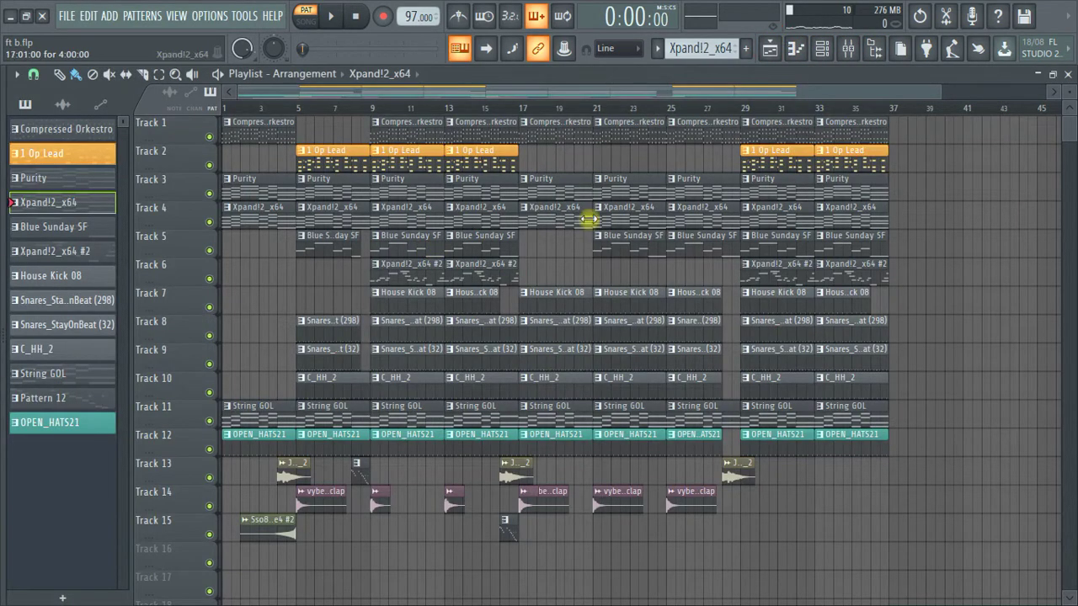
click(822, 48)
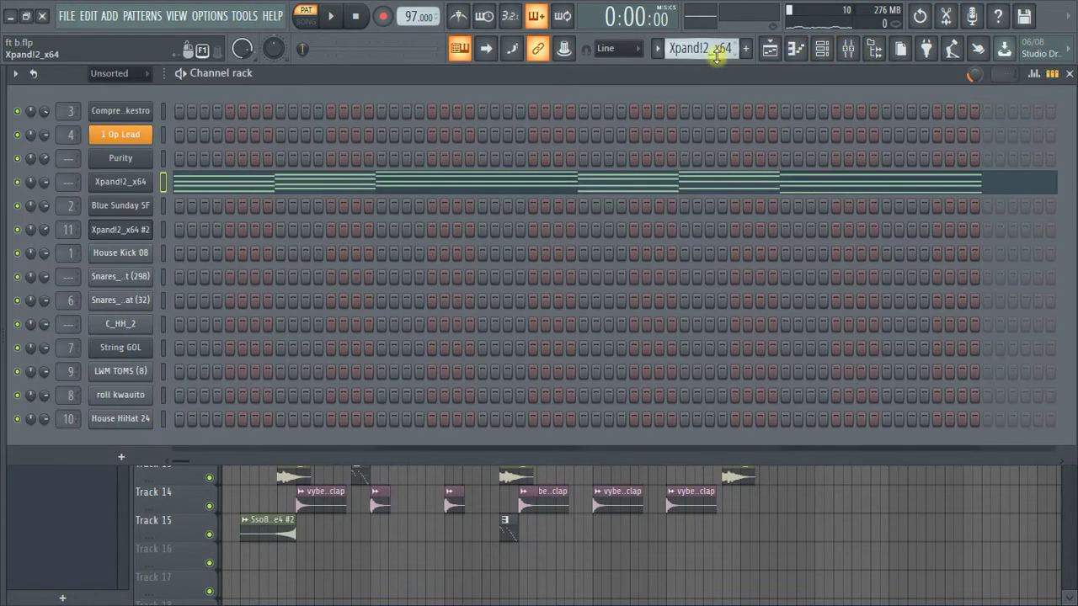
scroll(714, 56, down, 1)
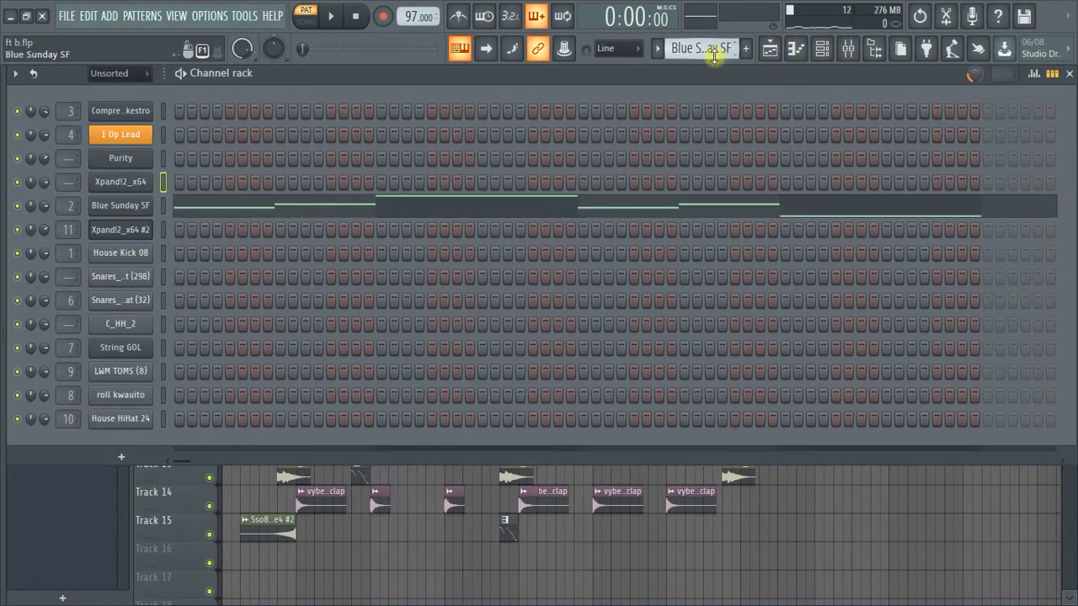
click(121, 205)
drag(336, 170, 465, 131)
click(821, 123)
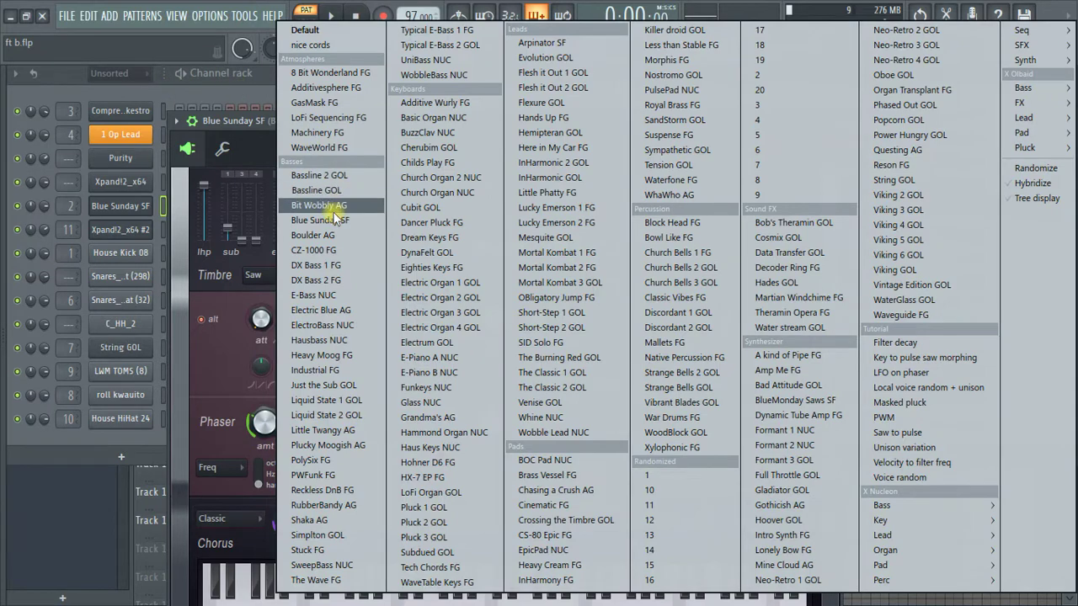
Step: Close the presets, play the Blue Sunday SF melody in its piano roll, then show the playlist
click(220, 84)
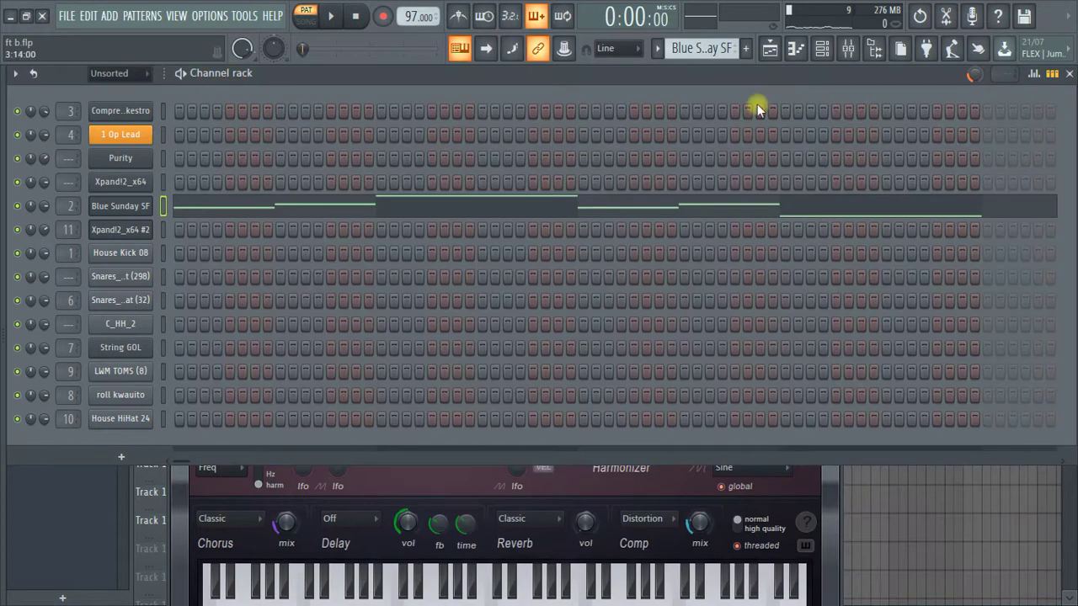
key(space)
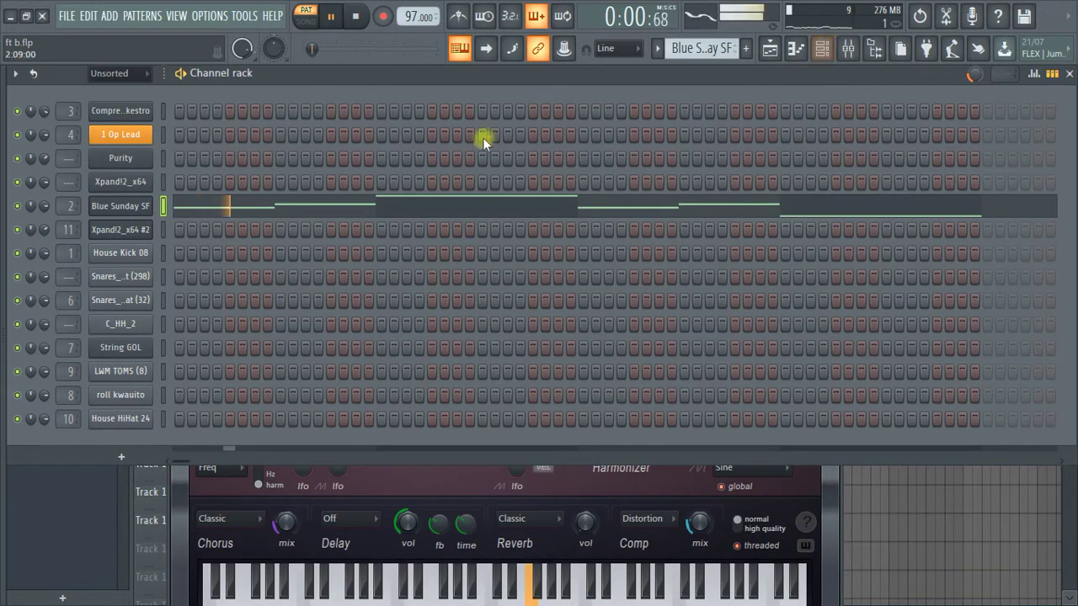
click(446, 206)
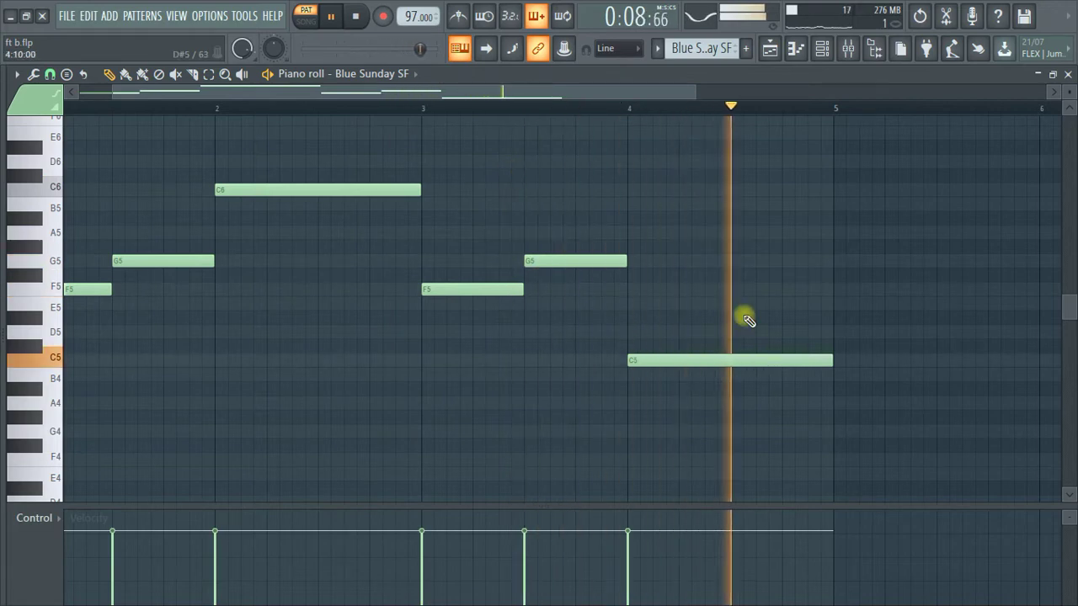
key(space)
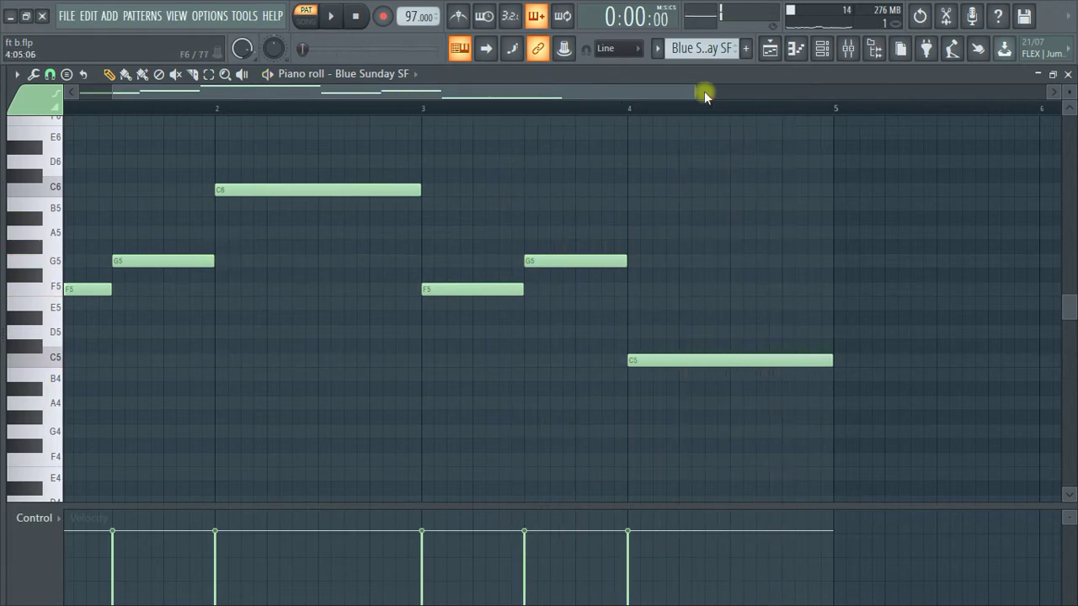
click(829, 50)
click(771, 47)
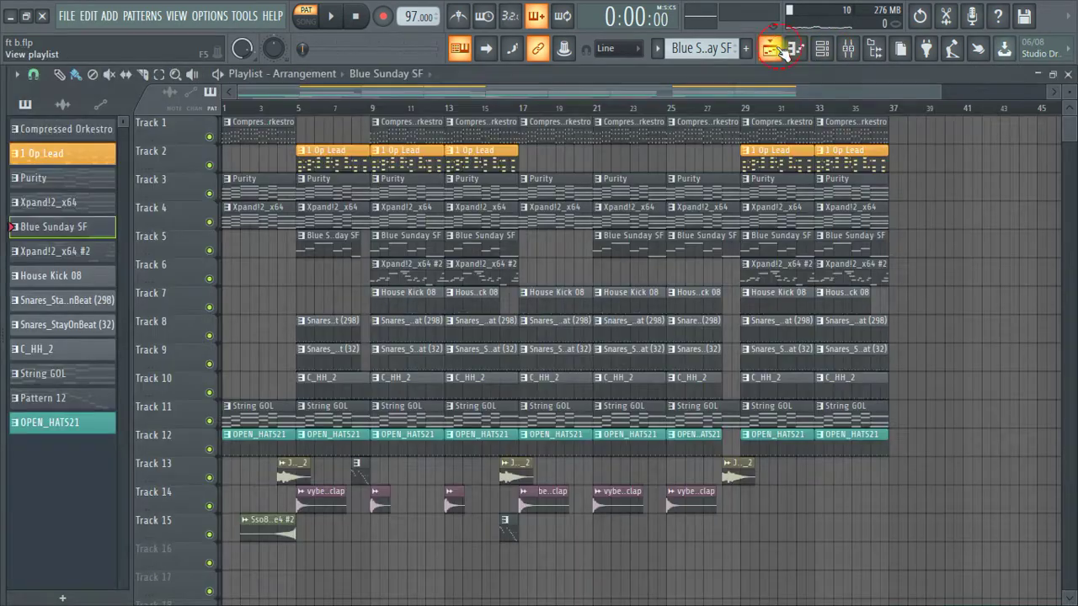
Step: Select the Xpand!2_x64 #2 pattern and check its Xpand!2 synth window
click(404, 270)
click(823, 48)
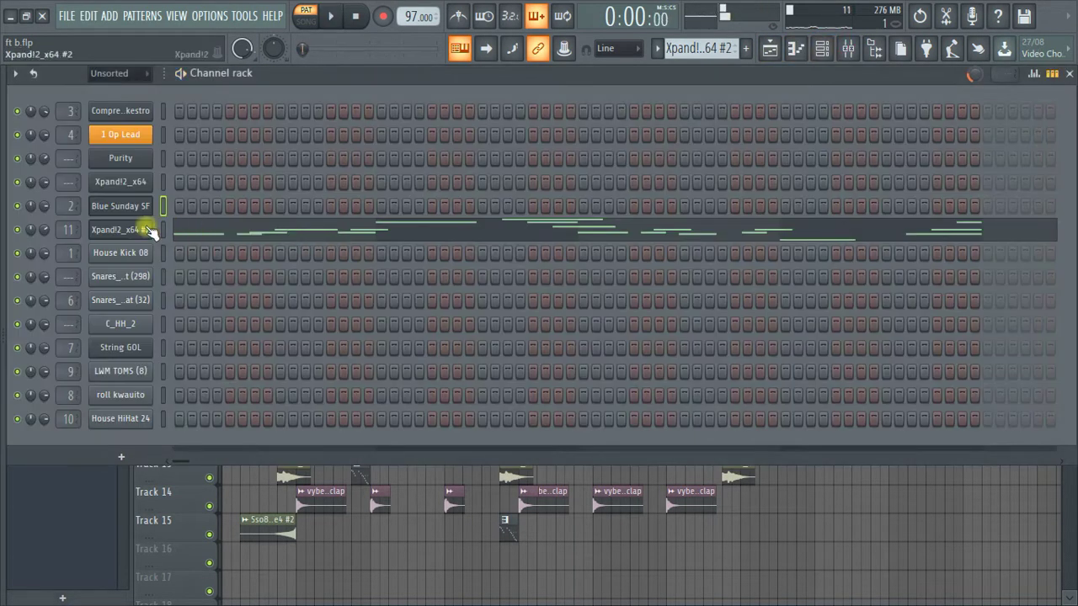
click(120, 229)
click(120, 229)
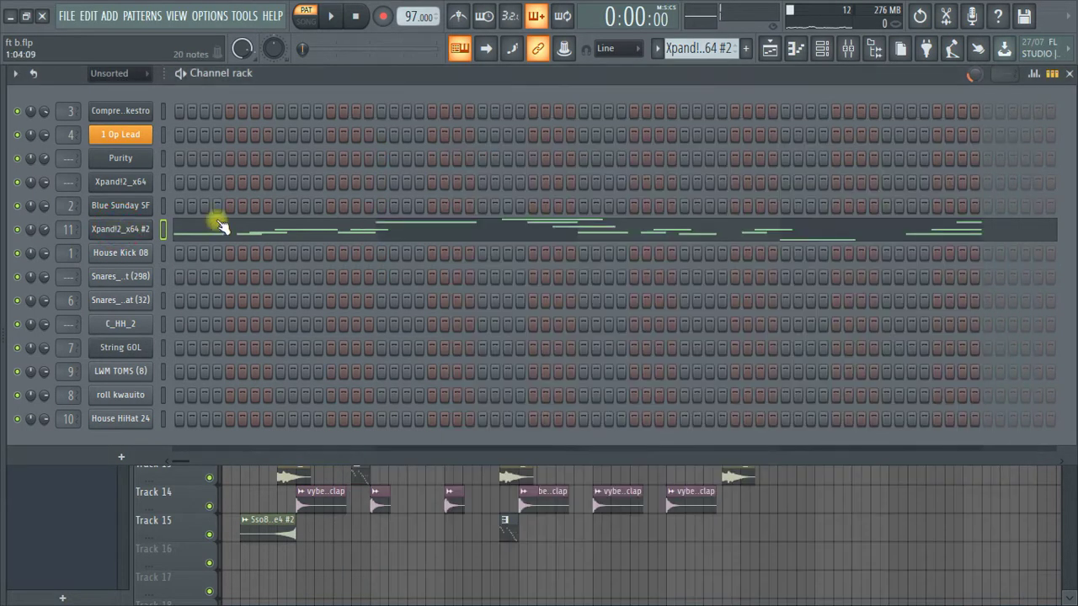
Step: Play the Xpand!2_x64 #2 melody in its piano roll
click(219, 226)
key(space)
scroll(236, 236, up, 4)
scroll(247, 243, down, 4)
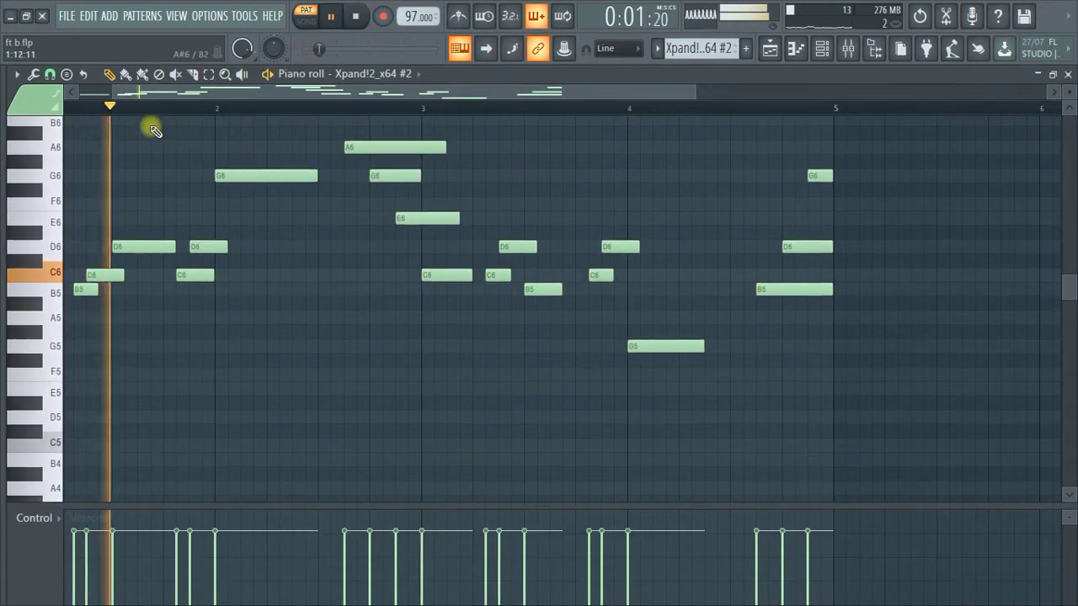
key(alt+F8)
key(alt+F8)
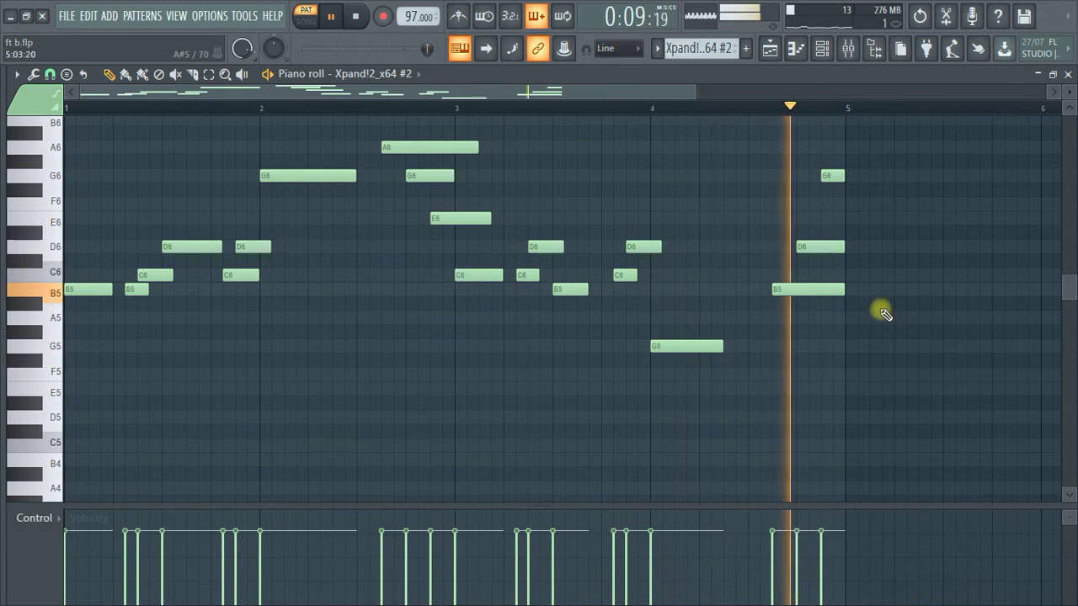
Step: Stop playback and switch the channel rack to the House Kick 08 pattern
click(822, 48)
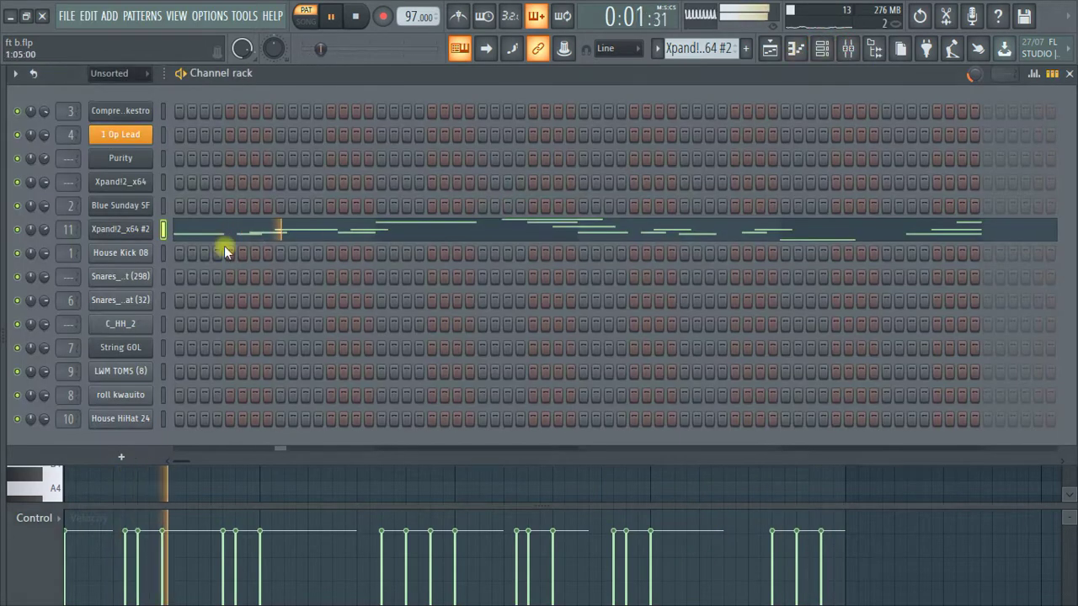
key(space)
scroll(703, 48, down, 1)
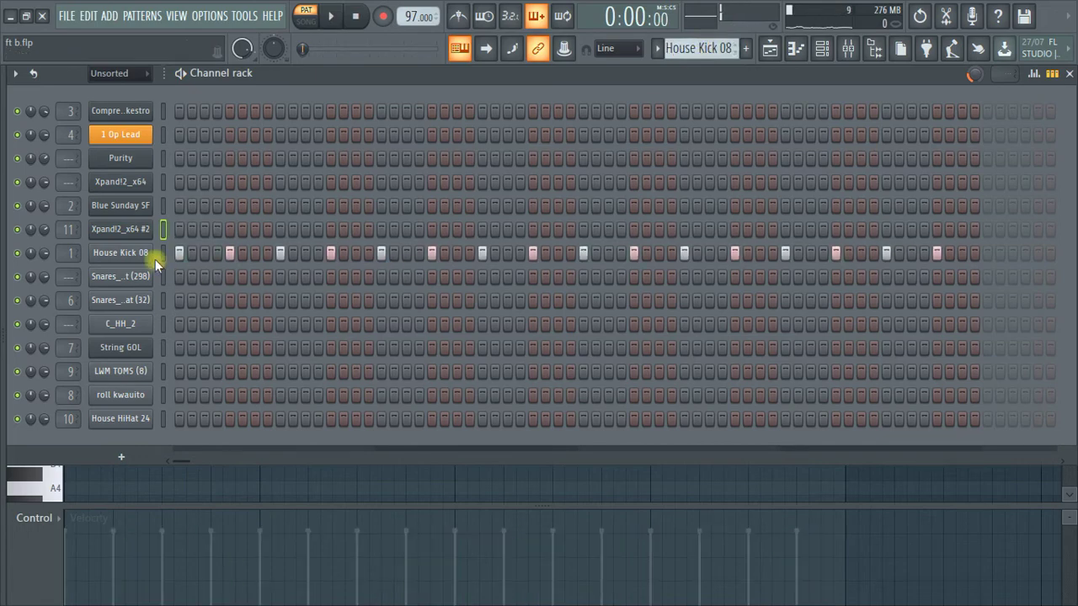
Step: Solo Track 1, unmute Tracks 2–6 and 11, and play the song from bar 9
click(771, 54)
right_click(210, 136)
click(209, 165)
click(209, 193)
click(209, 223)
click(209, 250)
click(210, 280)
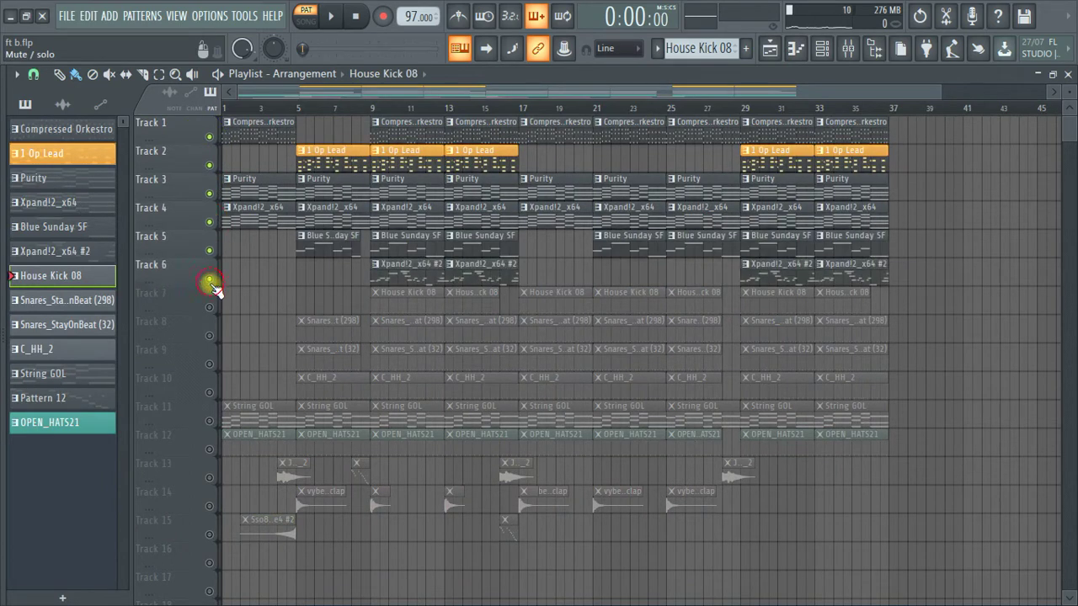
click(209, 307)
click(209, 307)
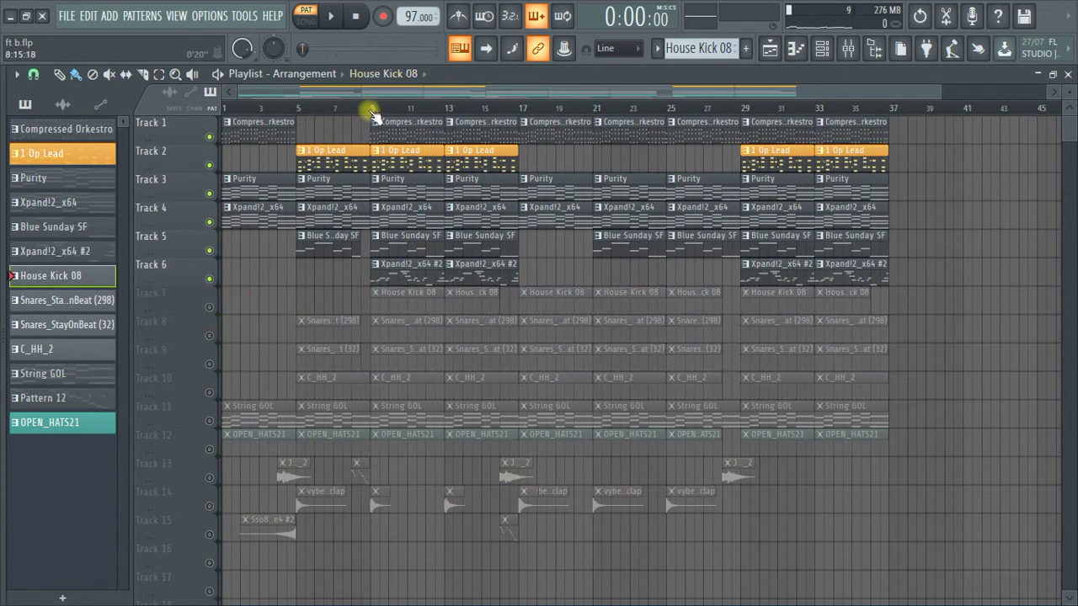
click(371, 112)
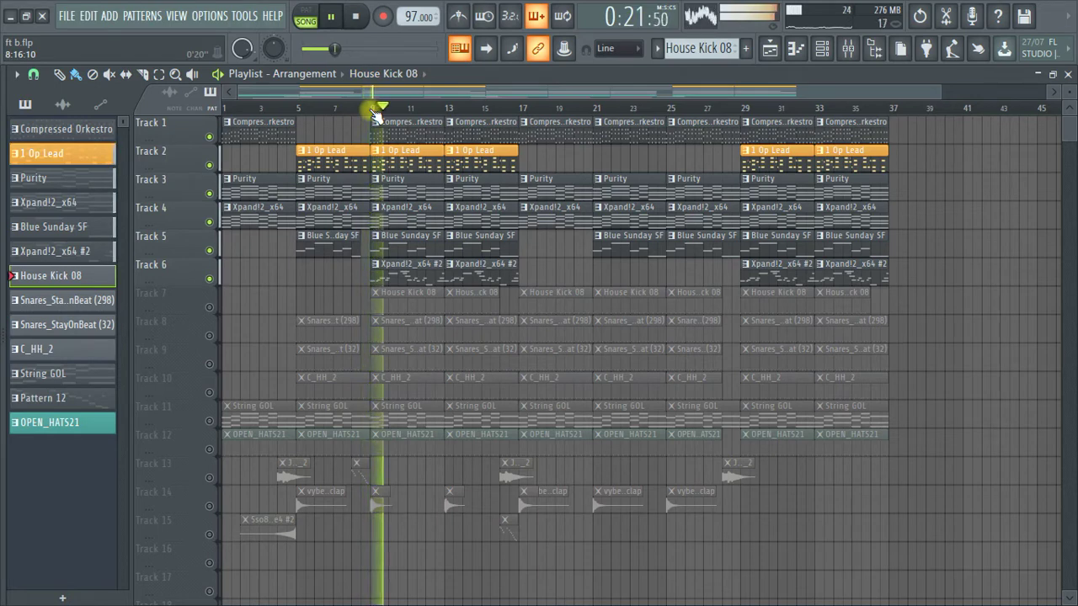
click(209, 421)
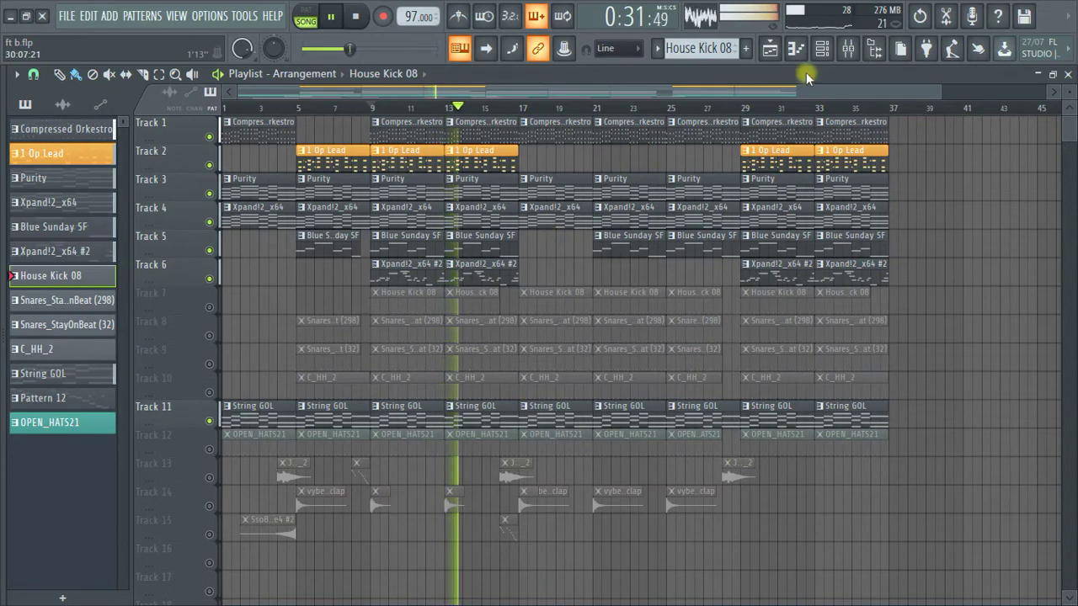
Step: Glance at the mixer, stop playback, and unmute Tracks 7–10 and 12–15
click(850, 49)
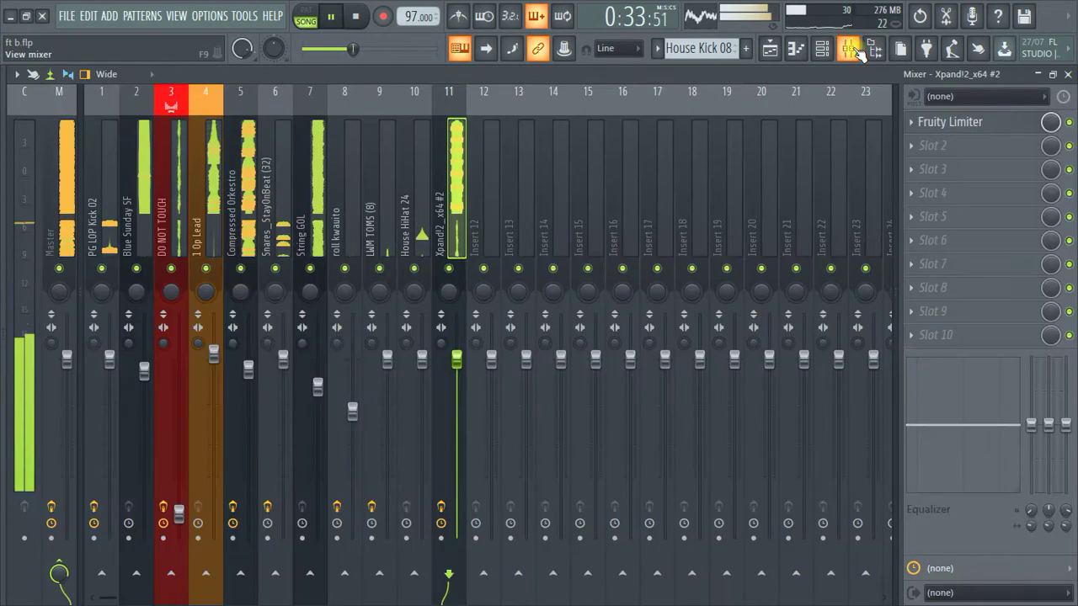
click(852, 49)
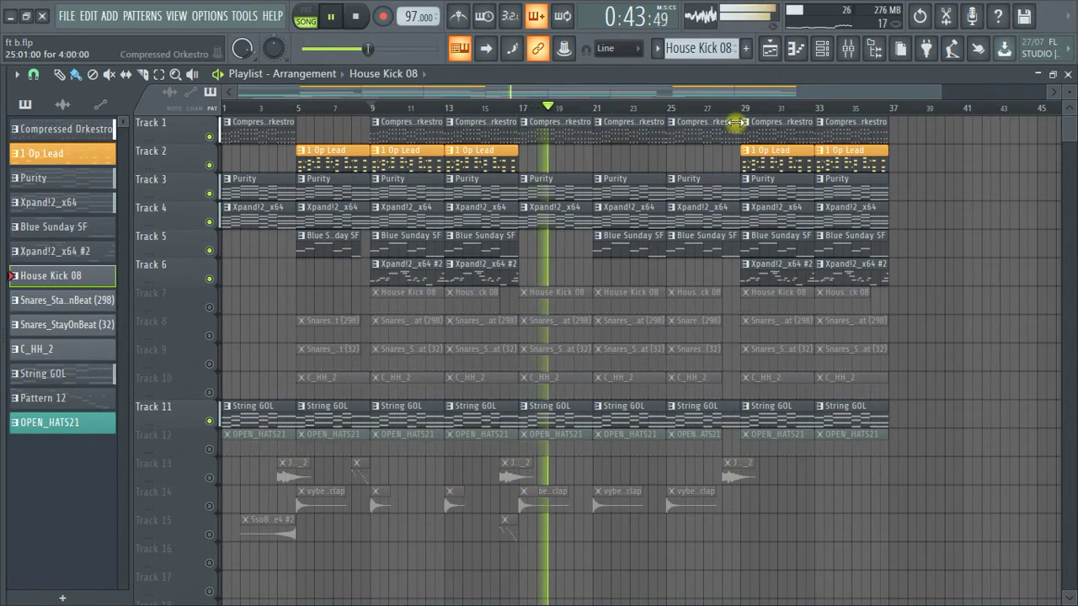
key(space)
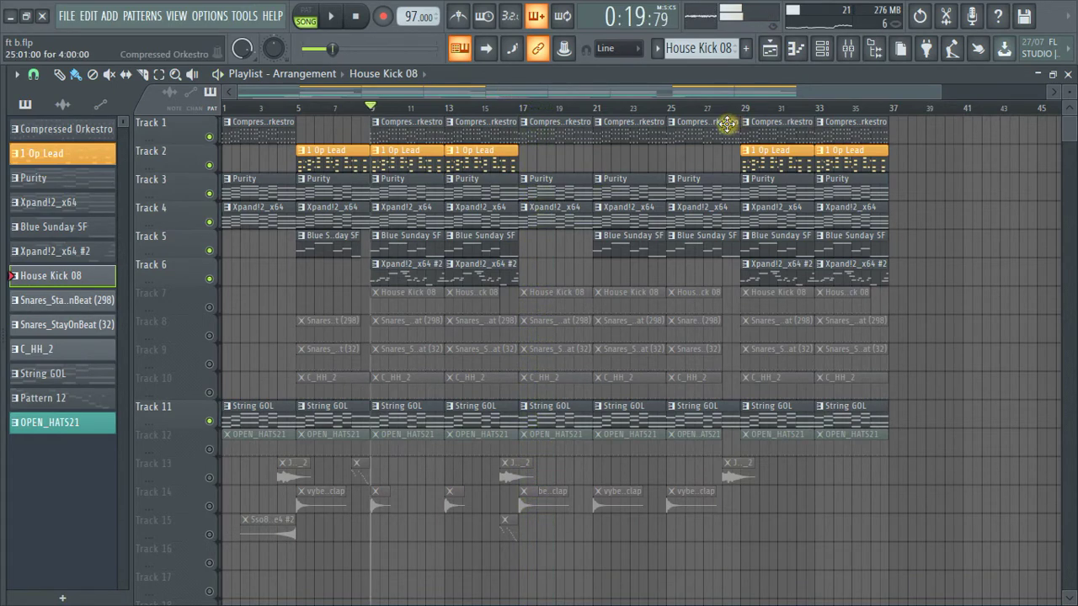
click(209, 307)
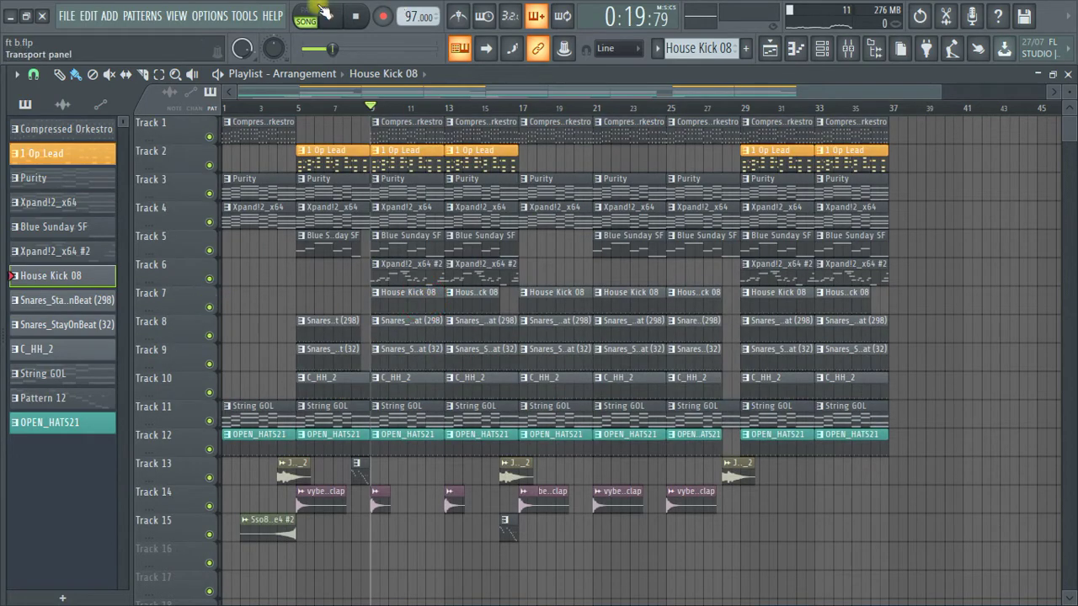
Step: Show the channel rack and briefly view the House Kick 08 sampler settings
click(822, 51)
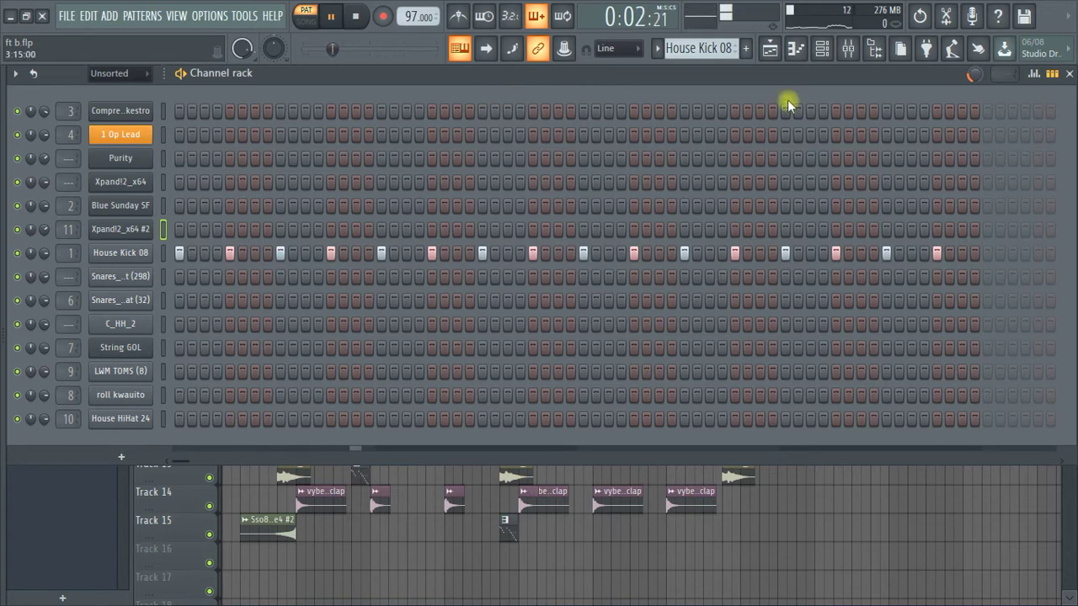
click(142, 254)
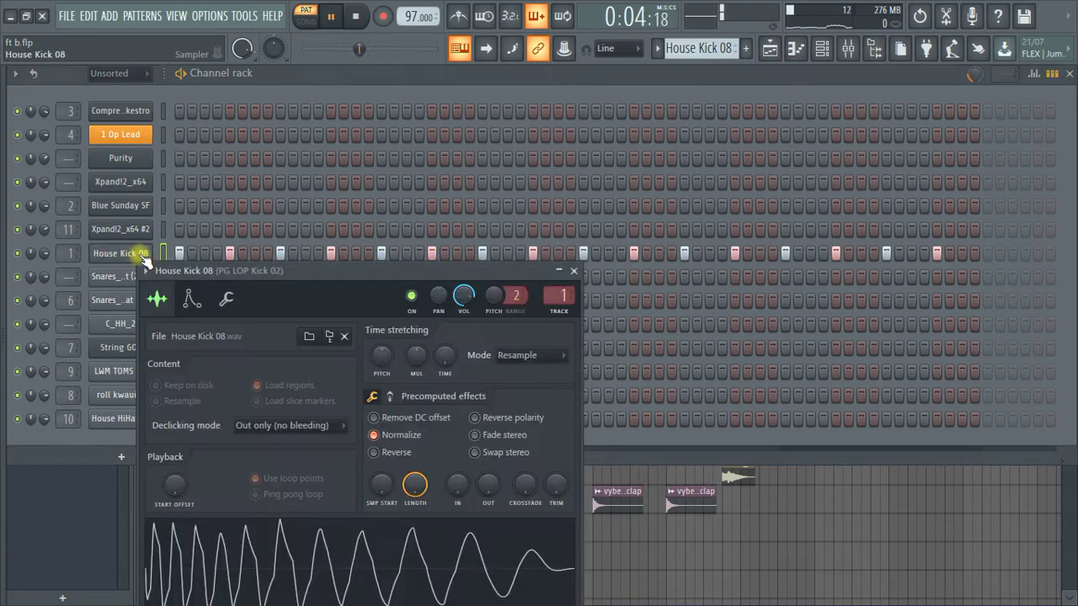
click(127, 255)
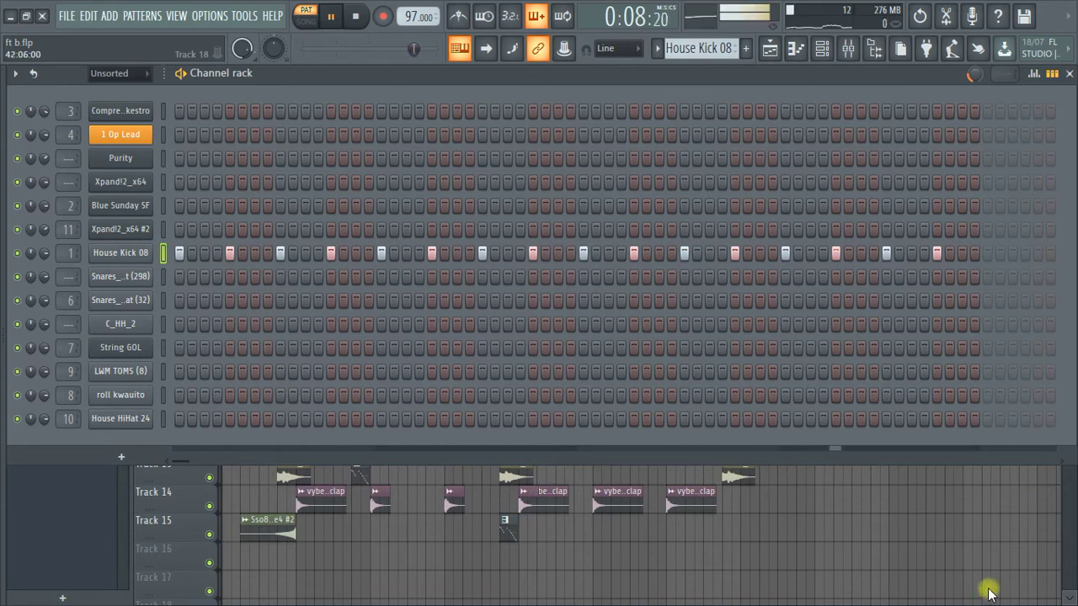
Step: Switch to the Snares_StayOnBeat (298) pattern, stop playback and inspect its sampler settings
click(769, 48)
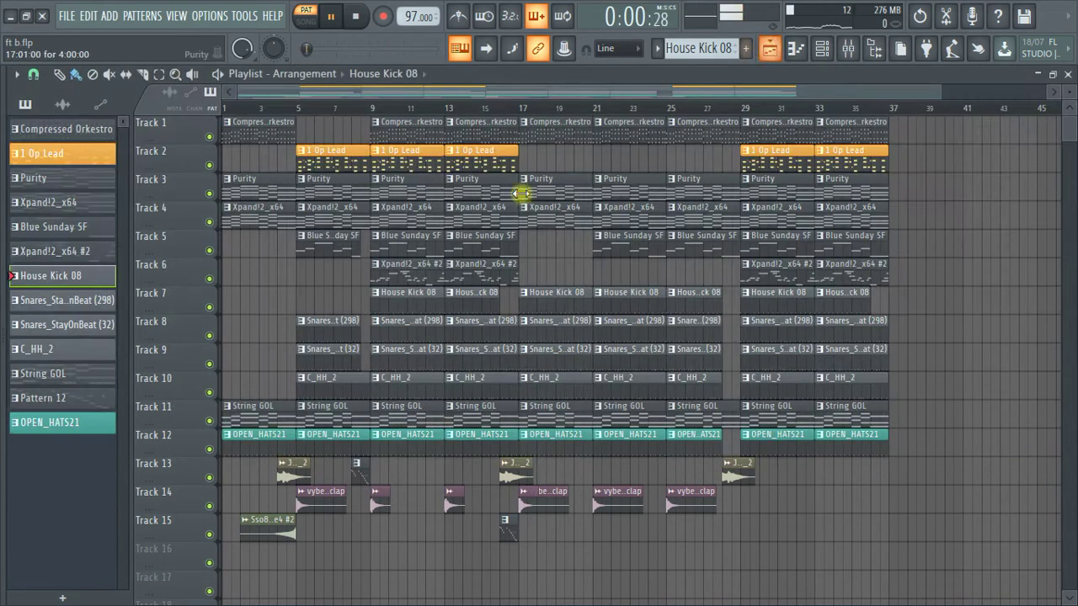
click(411, 340)
key(space)
click(822, 48)
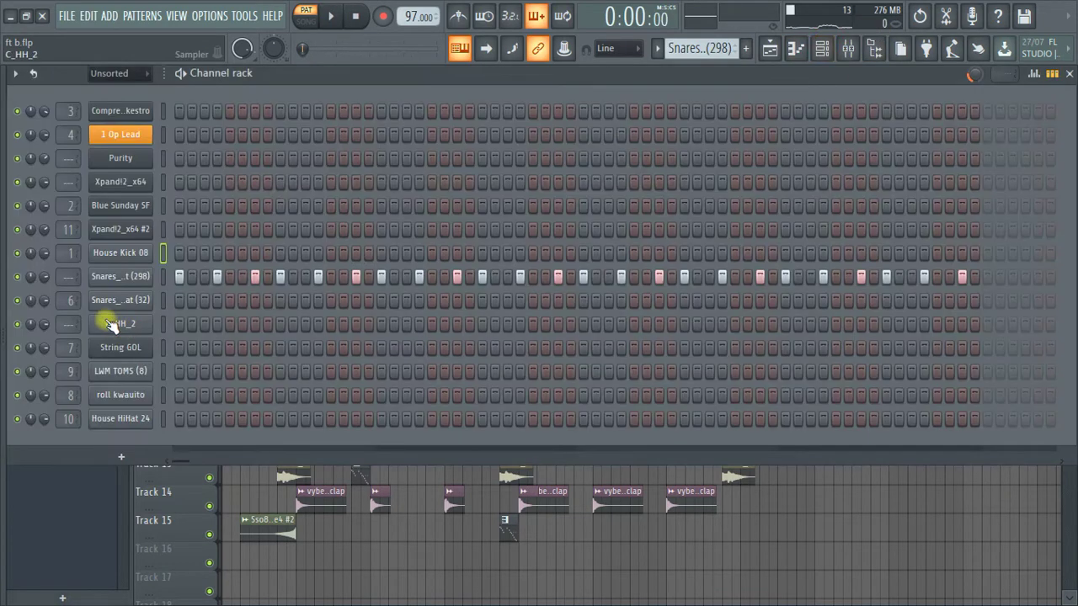
click(123, 276)
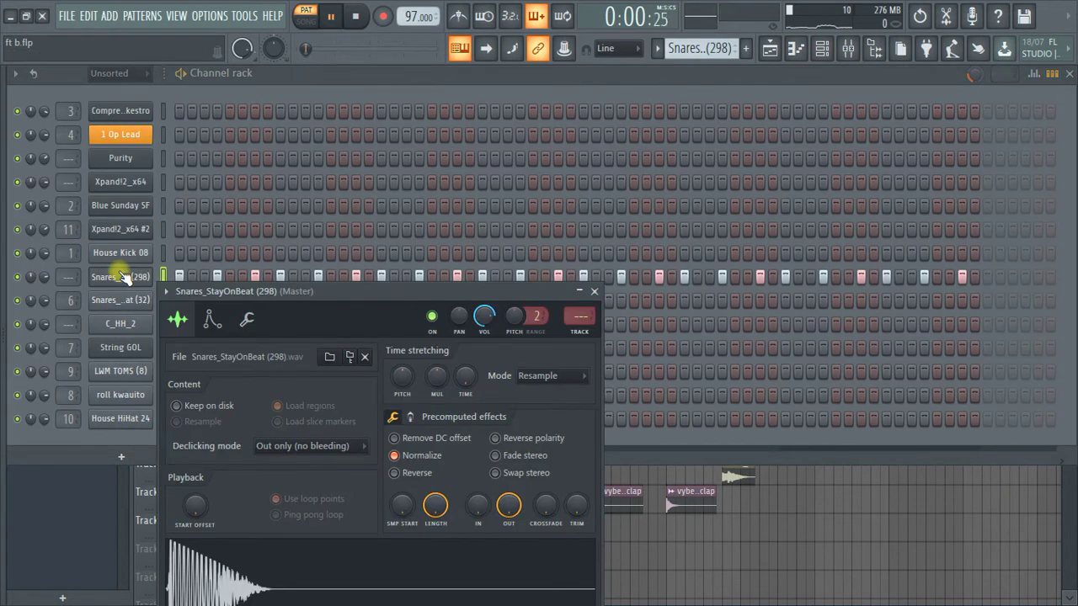
click(822, 48)
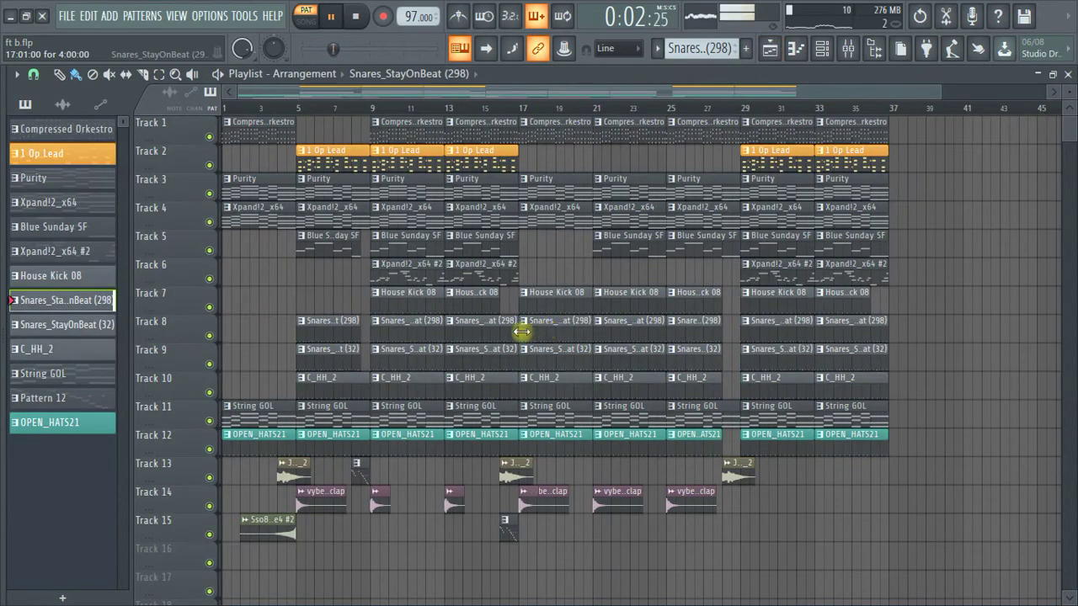
Step: Play the Snares_StayOnBeat (32) pattern's steps and bring up that channel's options
click(822, 48)
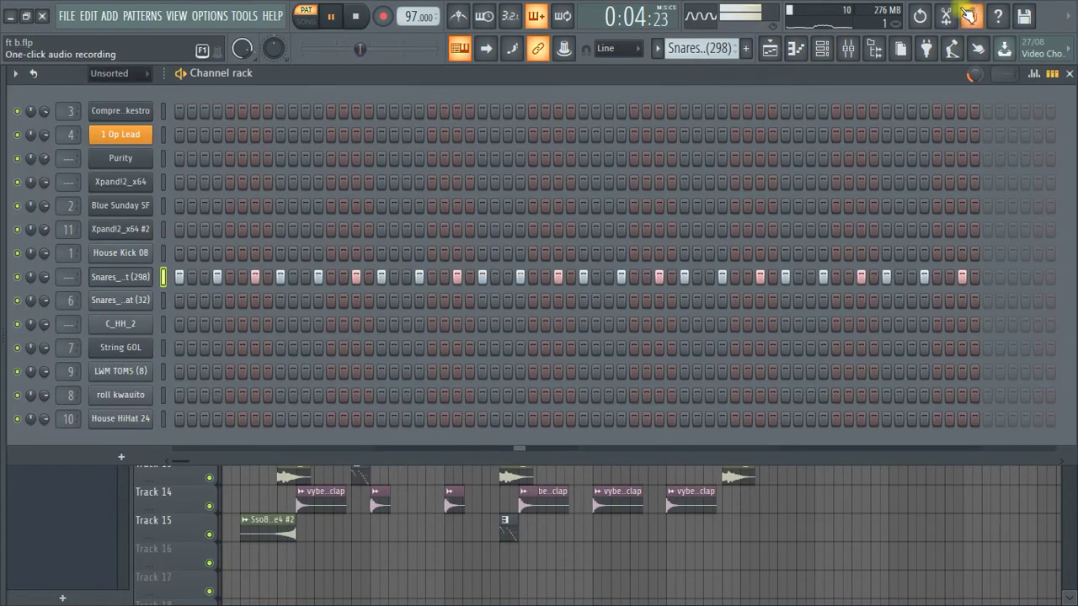
click(769, 51)
key(space)
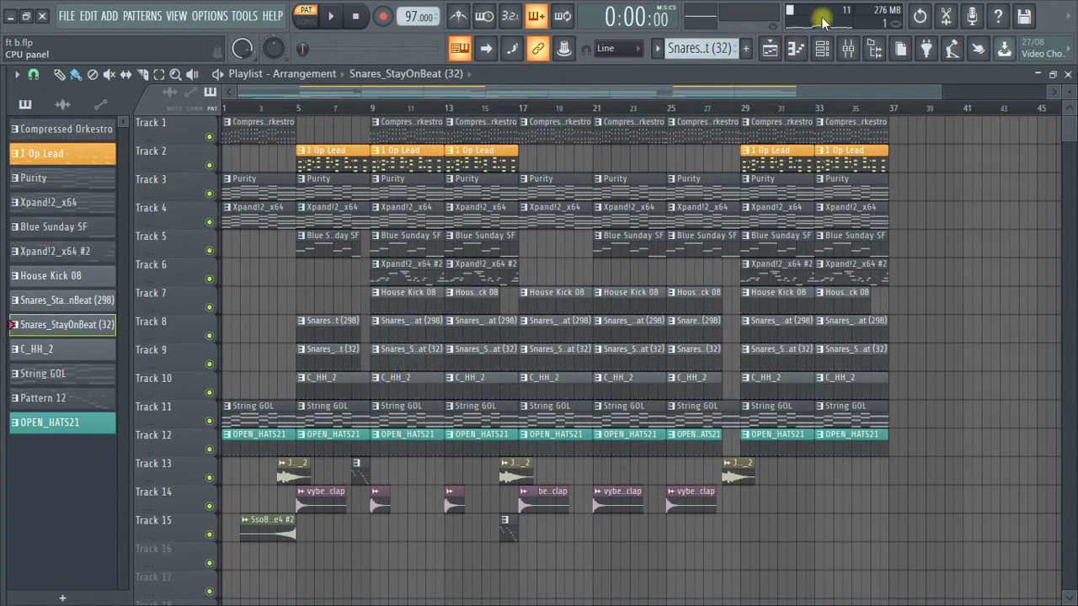
click(849, 52)
key(space)
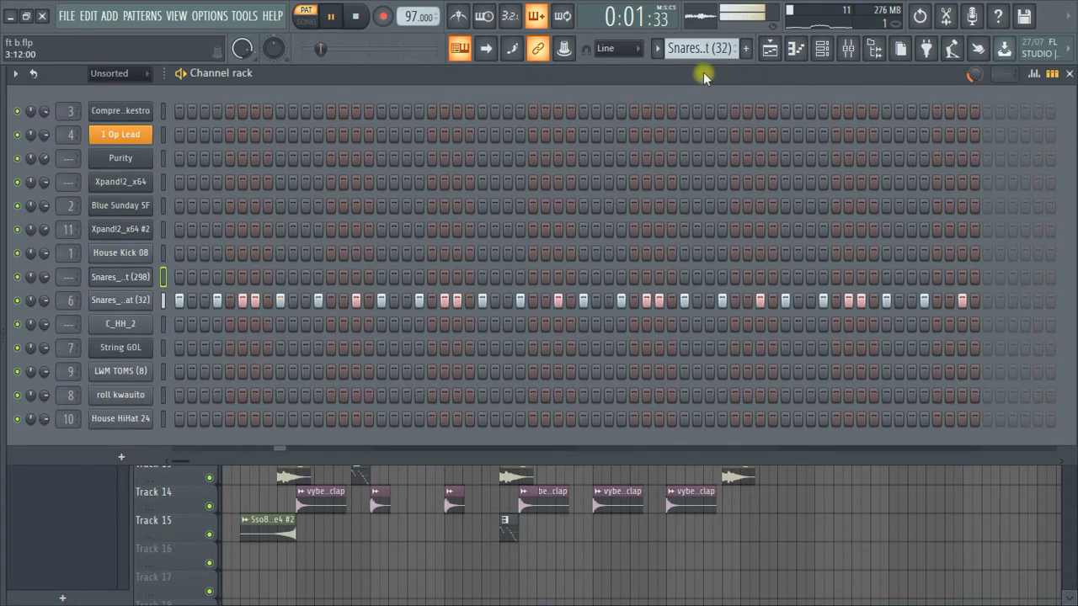
right_click(143, 304)
Step: View the Snares_StayOnBeat (32) piano roll, then move on to the C_HH_2 pattern
click(160, 310)
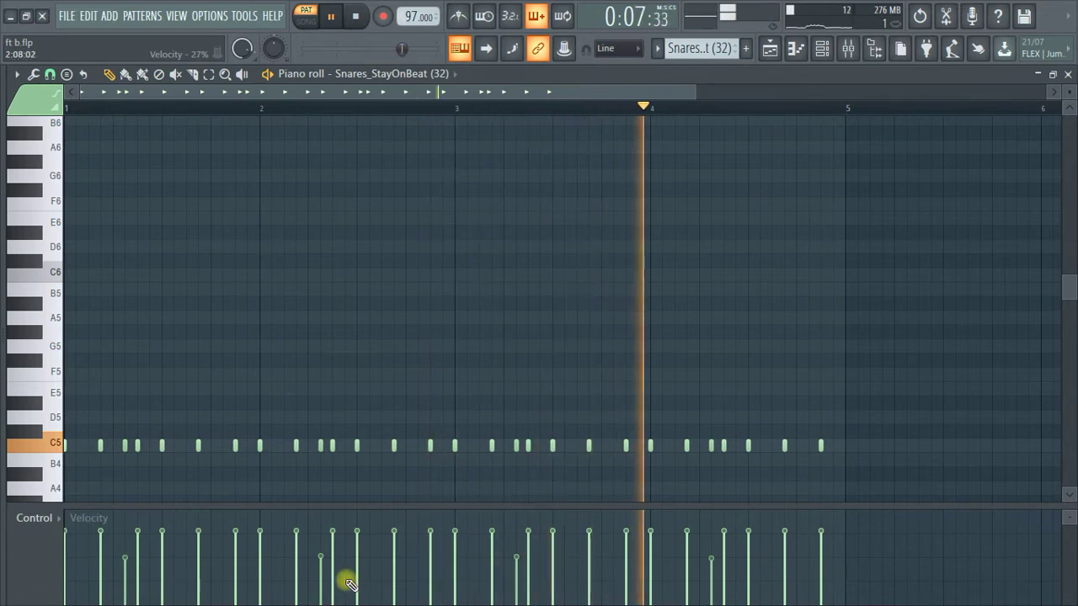
click(819, 48)
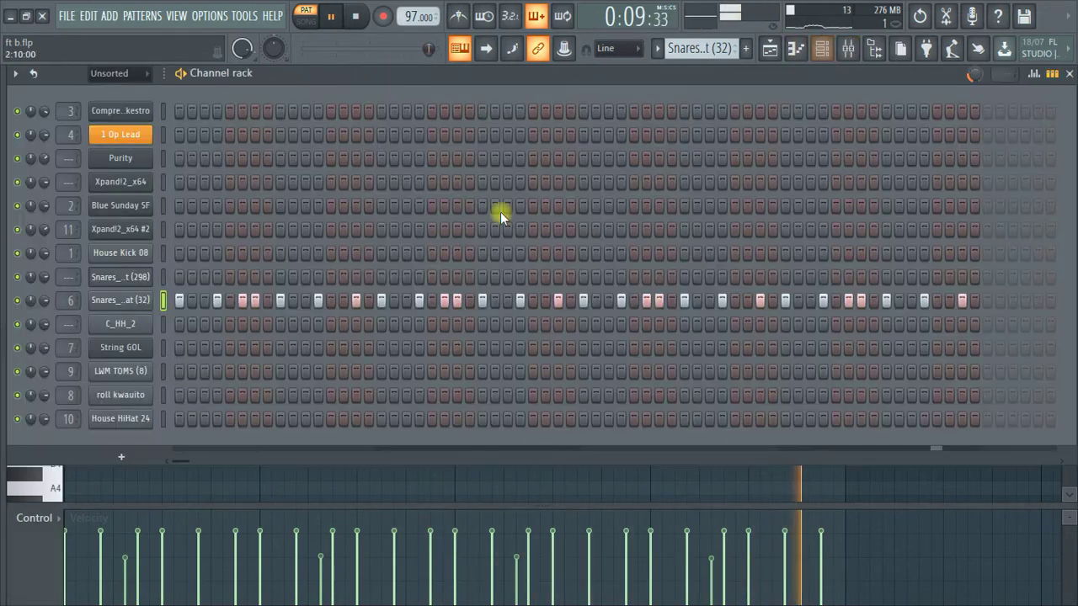
scroll(699, 48, down, 1)
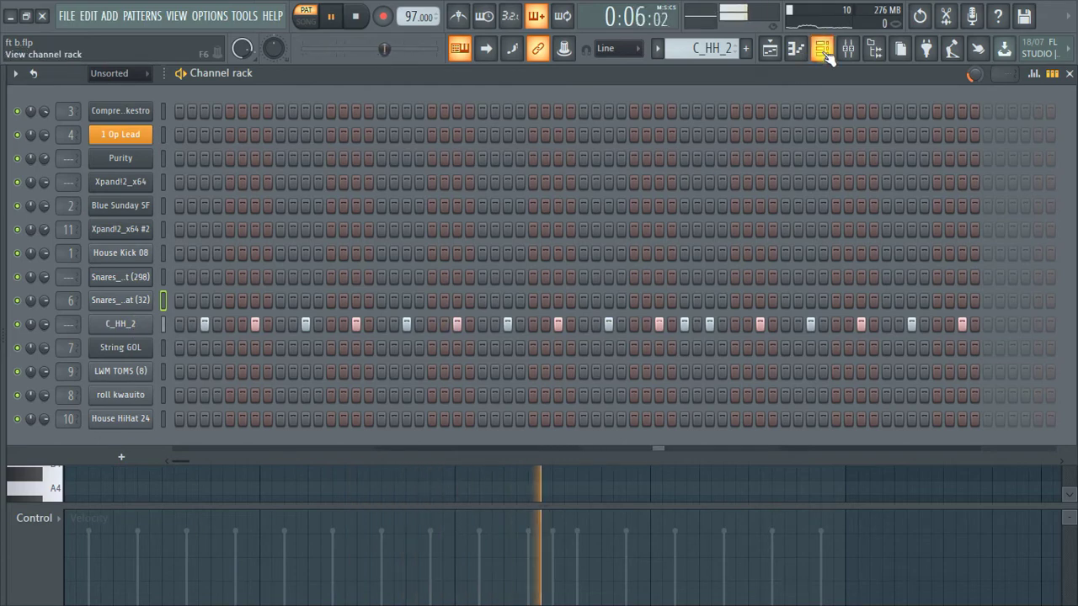
click(683, 324)
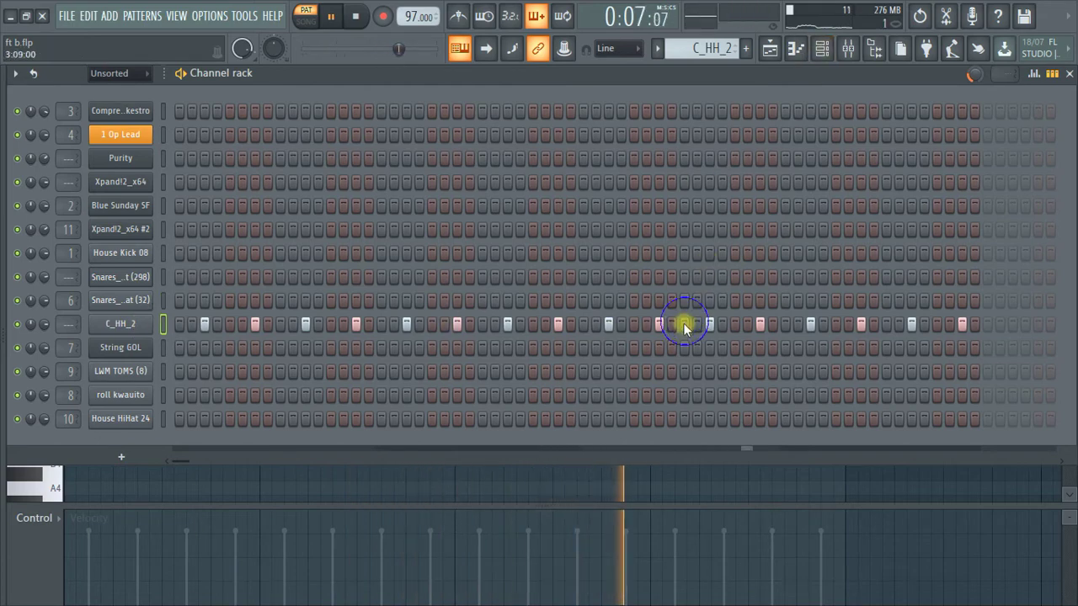
Step: Review the String GOL chords and LWM TOMS (8) notes in the piano roll, ending on Pattern 12
click(796, 48)
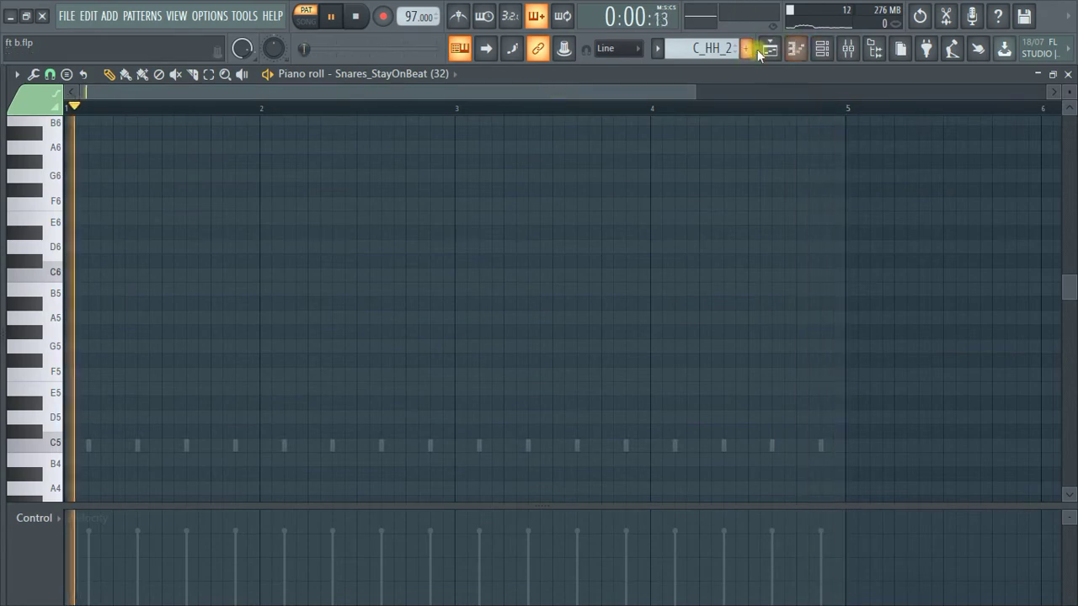
scroll(712, 48, down, 2)
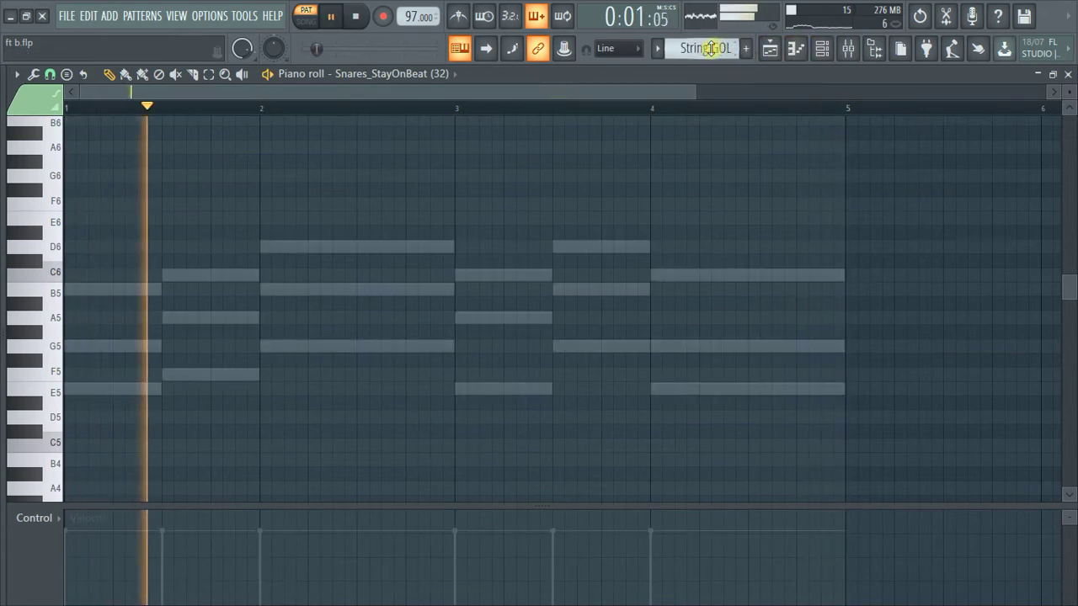
double_click(683, 276)
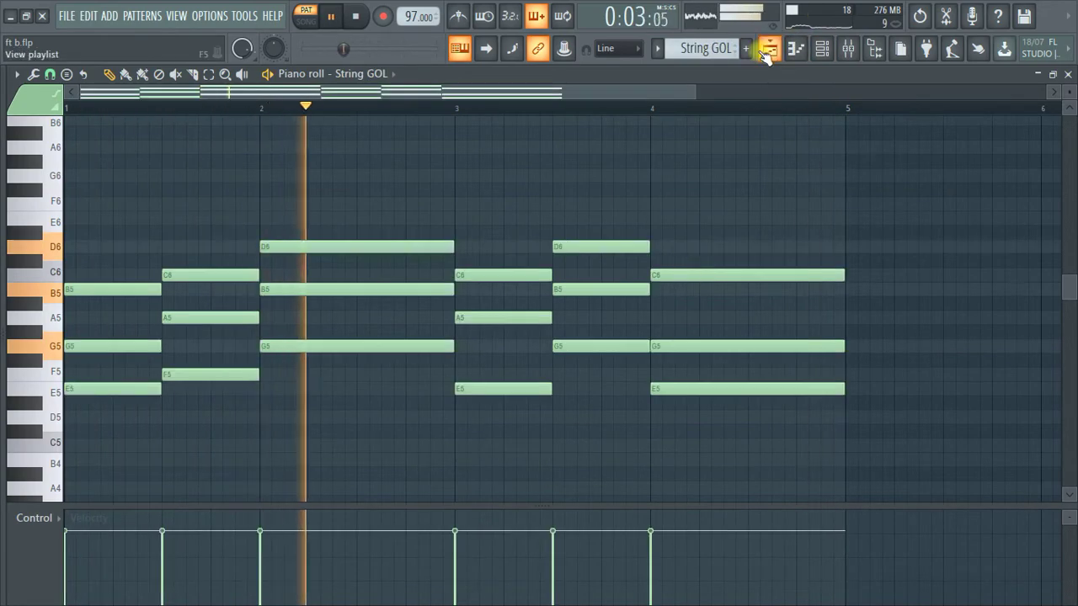
scroll(707, 48, down, 1)
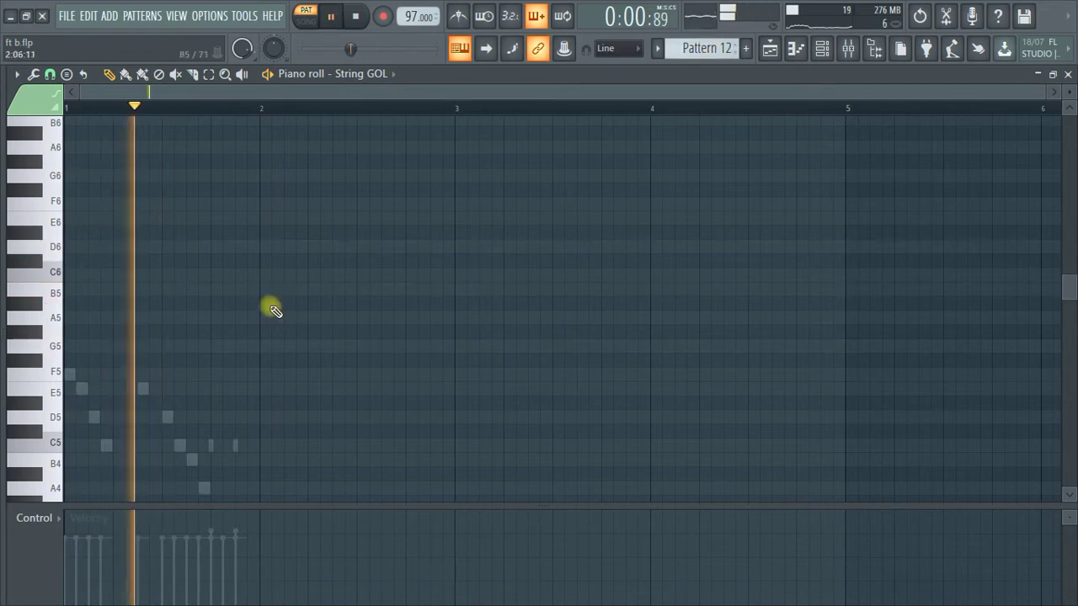
double_click(140, 388)
scroll(306, 272, down, 3)
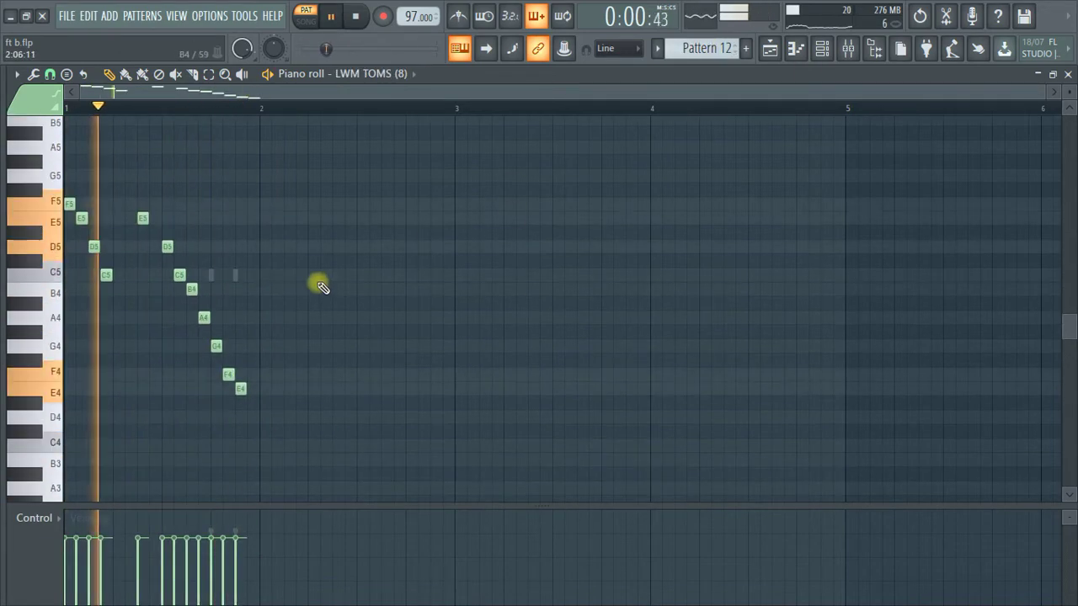
click(836, 53)
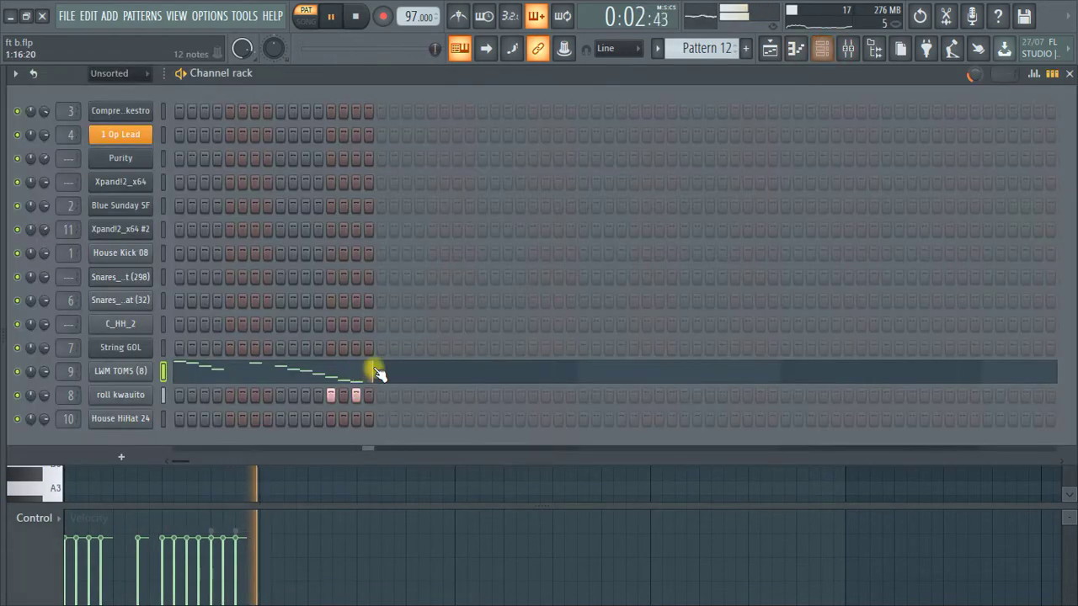
Step: Play the full arrangement from bar 1 in SONG mode and save the project
key(space)
click(771, 49)
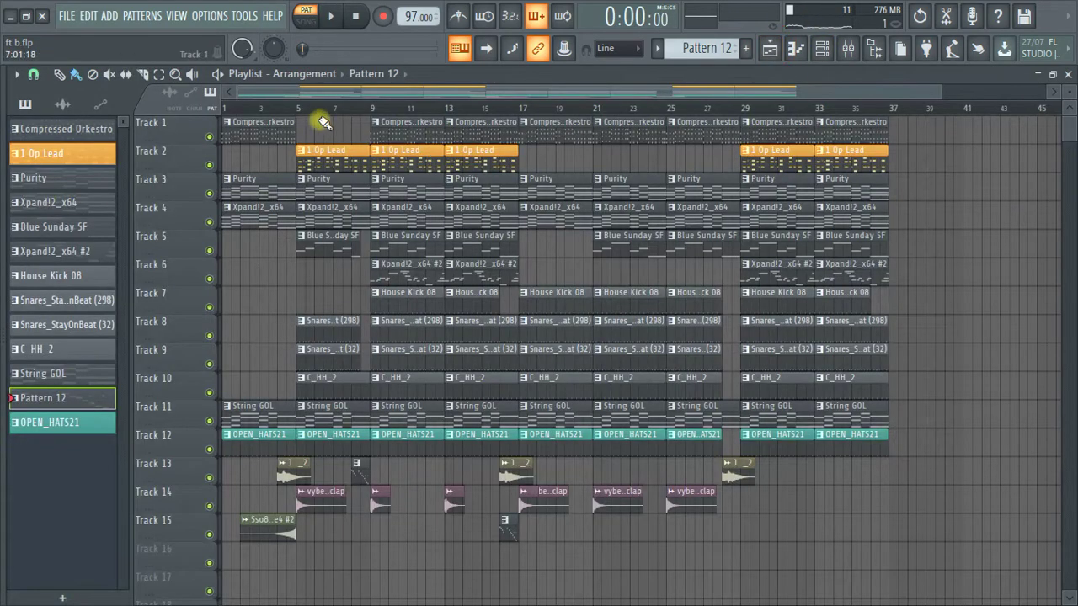
click(278, 110)
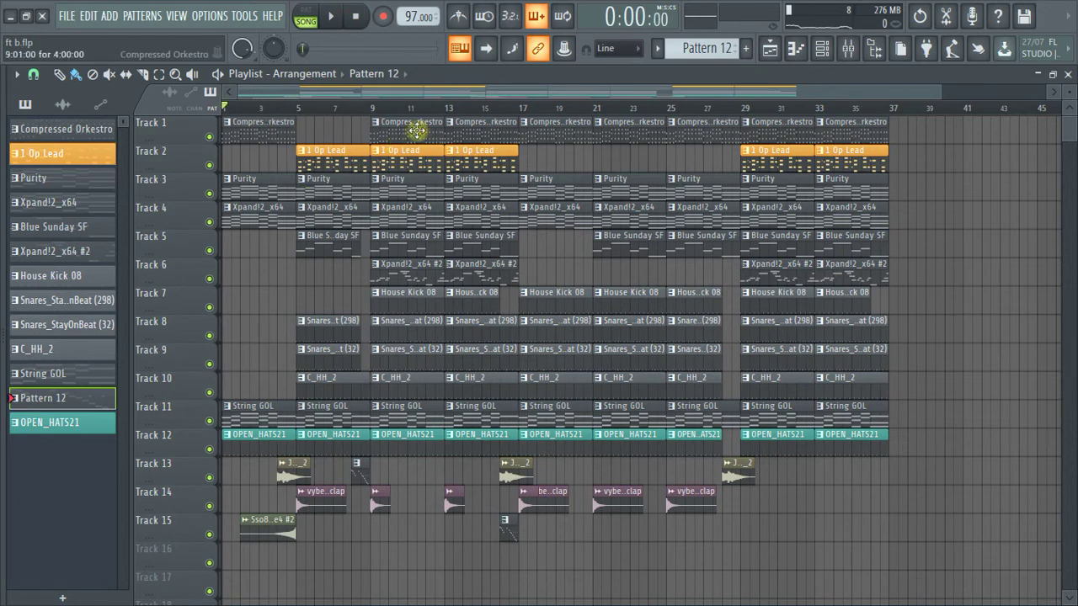
key(space)
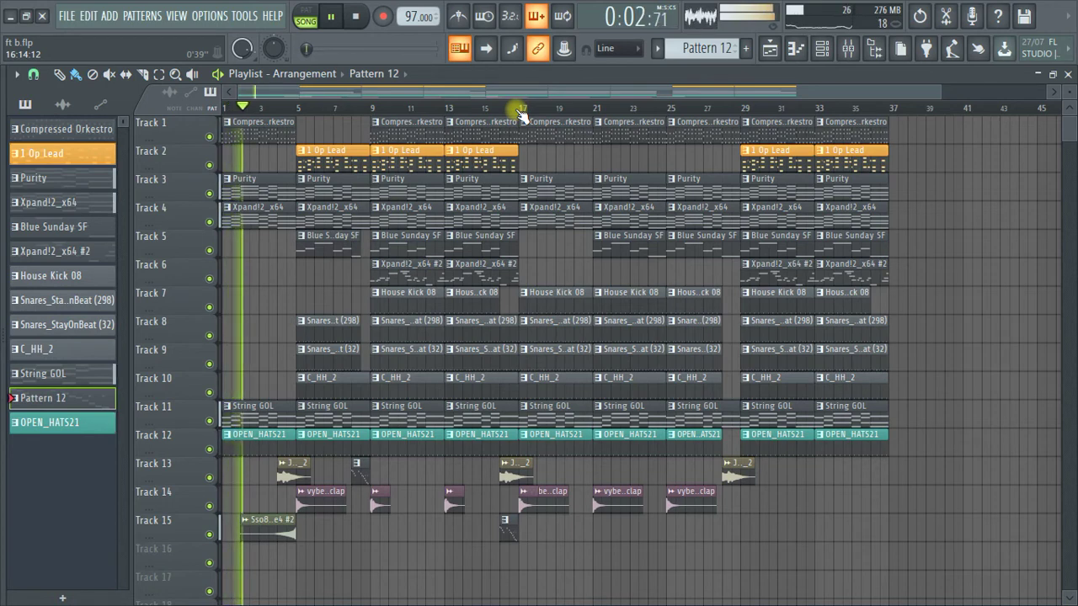
key(ctrl+s)
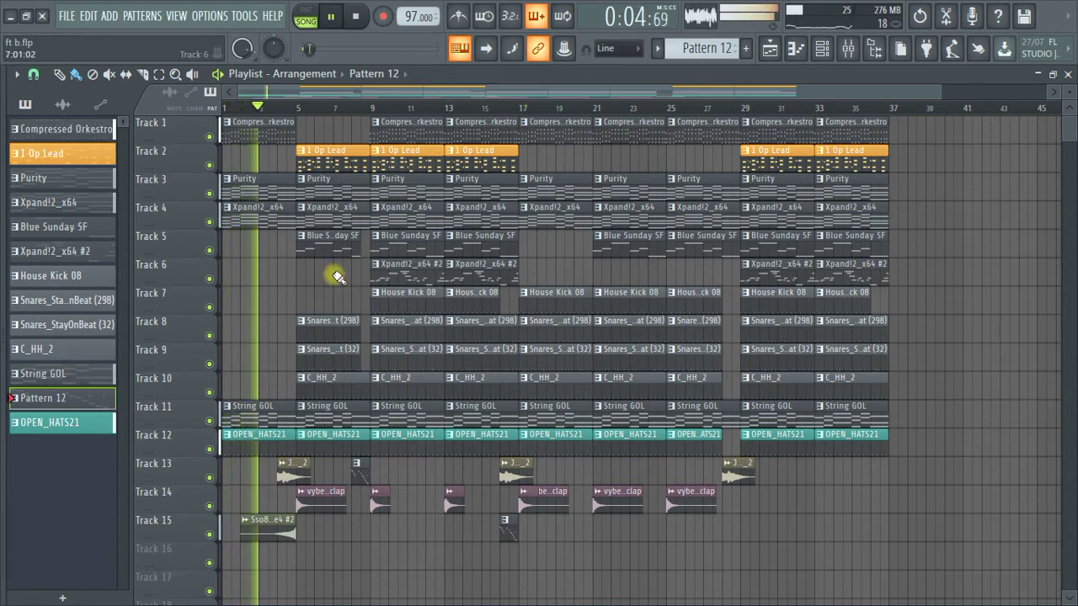